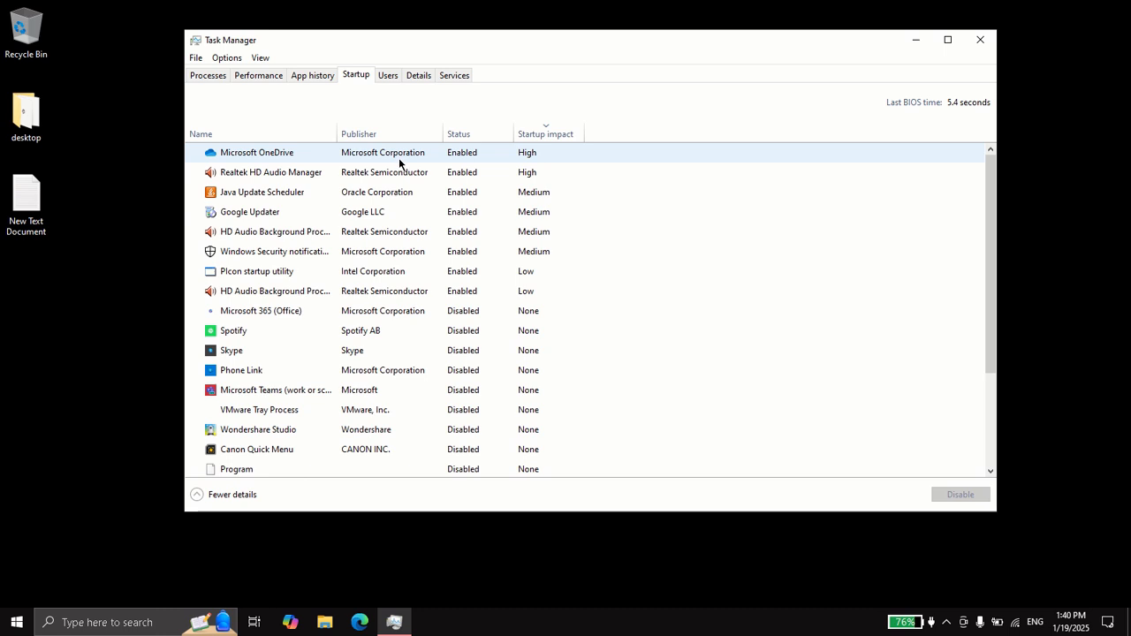
Review the startup programs and their enabled or disabled status in Task Manager
{"action": "left_click", "coordinate": [360, 154]}
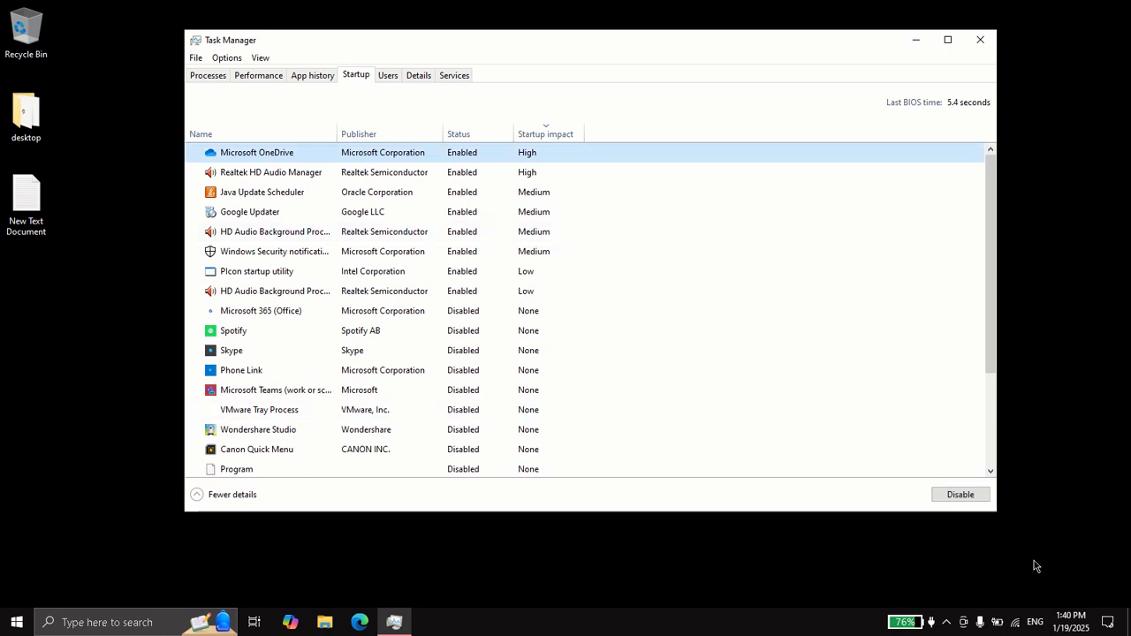
{"action": "left_click", "coordinate": [945, 624]}
{"action": "left_click", "coordinate": [945, 624]}
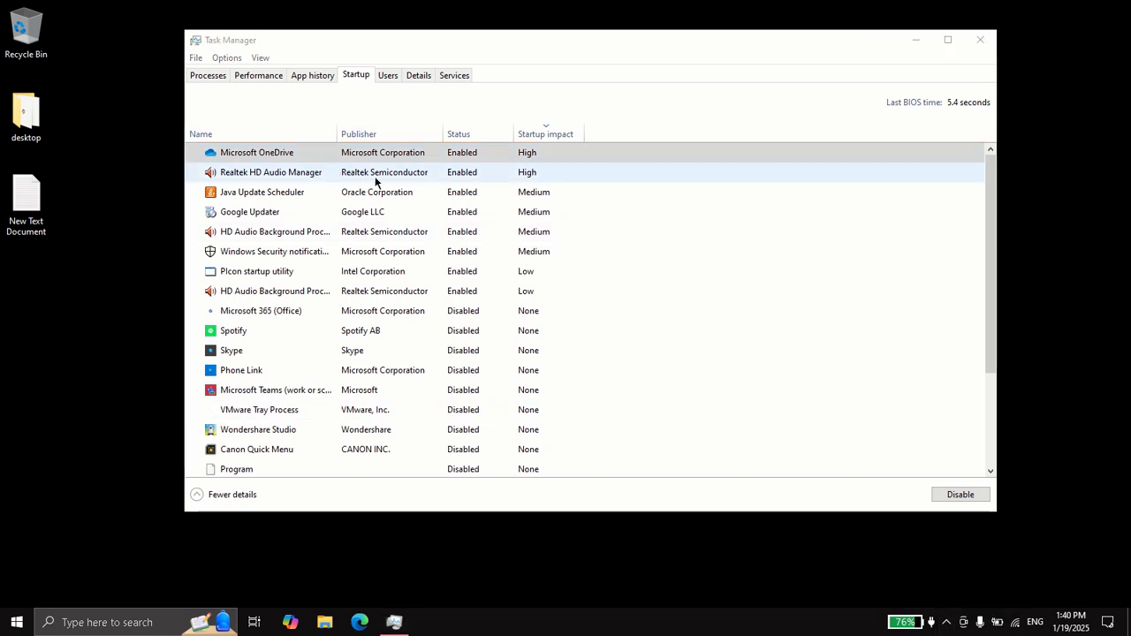
{"action": "left_click", "coordinate": [450, 154]}
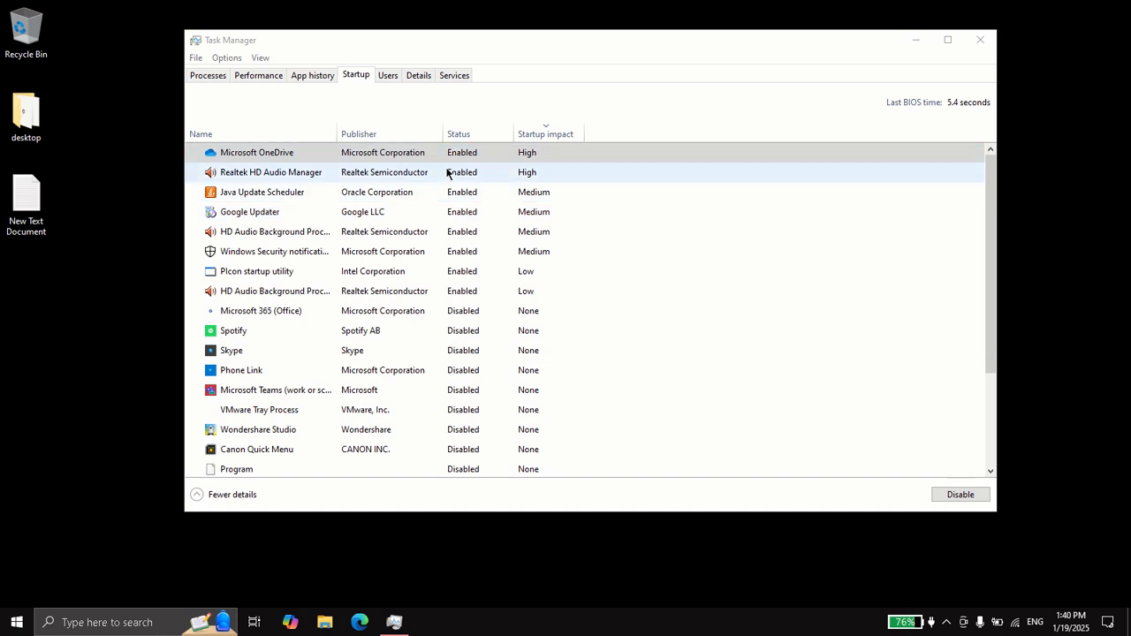
{"action": "scroll", "coordinate": [436, 389], "scroll_direction": "down", "scroll_amount": 3}
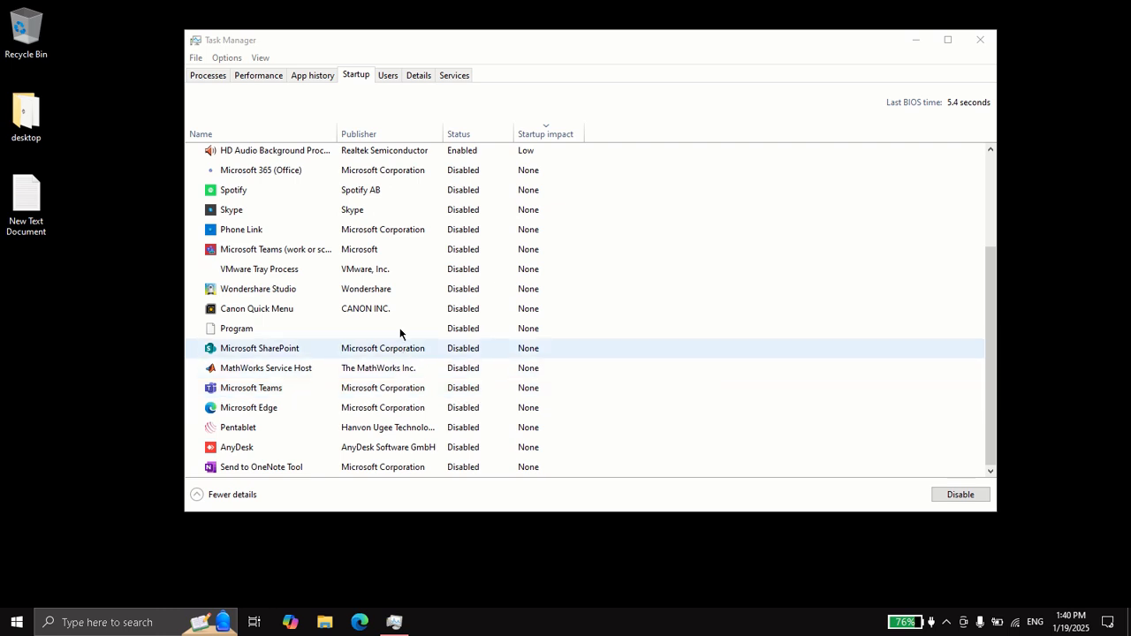
{"action": "left_click", "coordinate": [371, 412]}
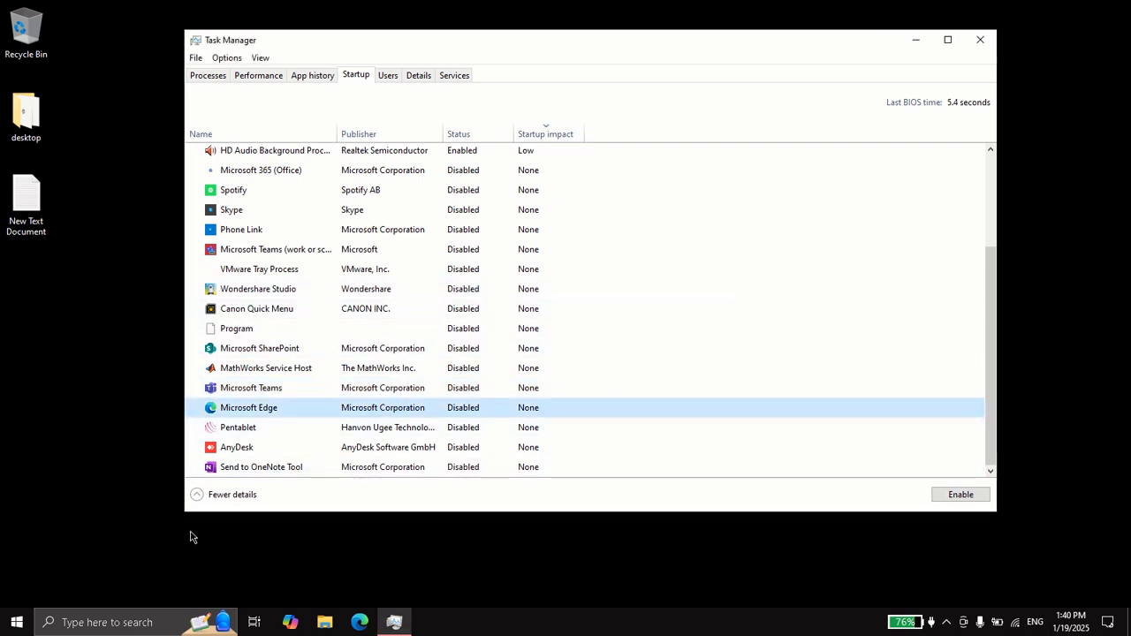
{"action": "left_click", "coordinate": [362, 623]}
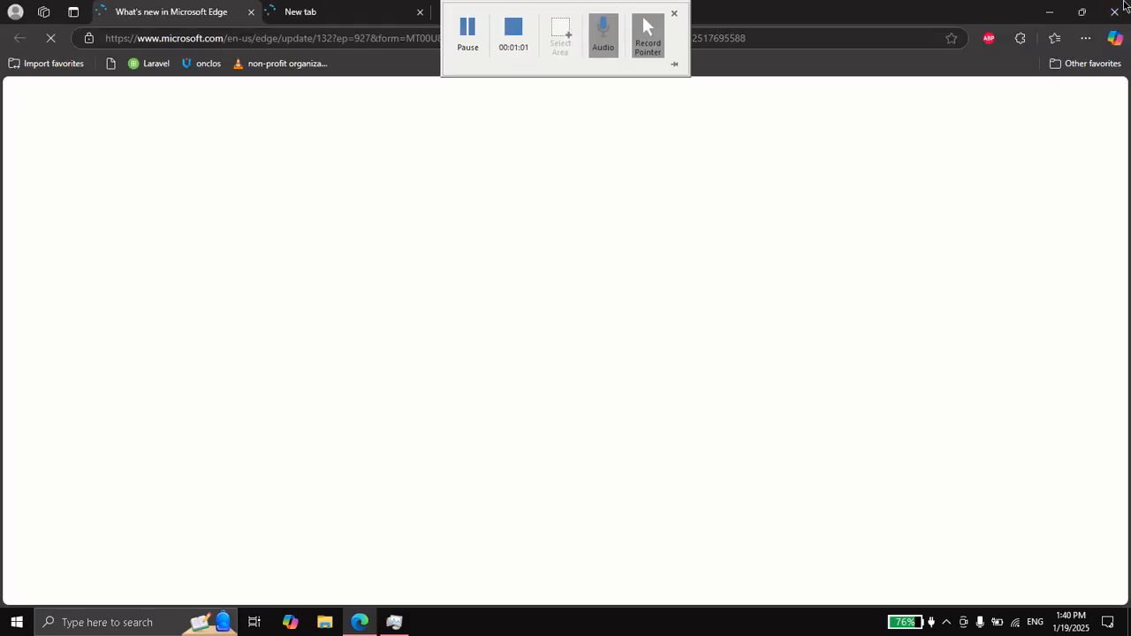
{"action": "left_click", "coordinate": [1053, 8]}
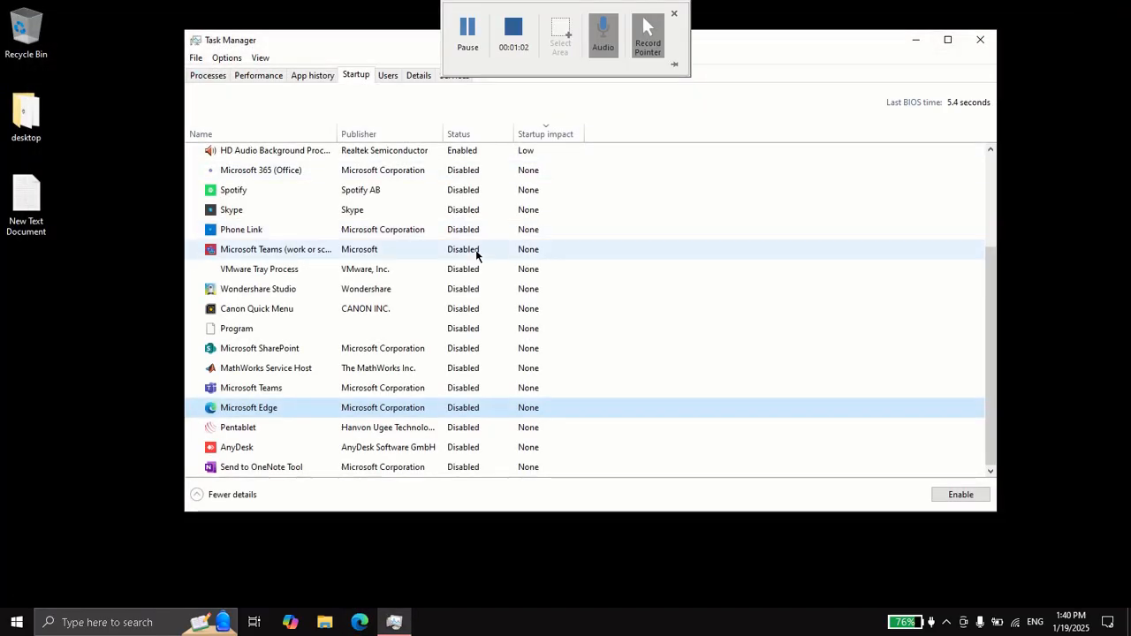
View the running processes list, then close Task Manager
{"action": "scroll", "coordinate": [462, 462], "scroll_direction": "up", "scroll_amount": 3}
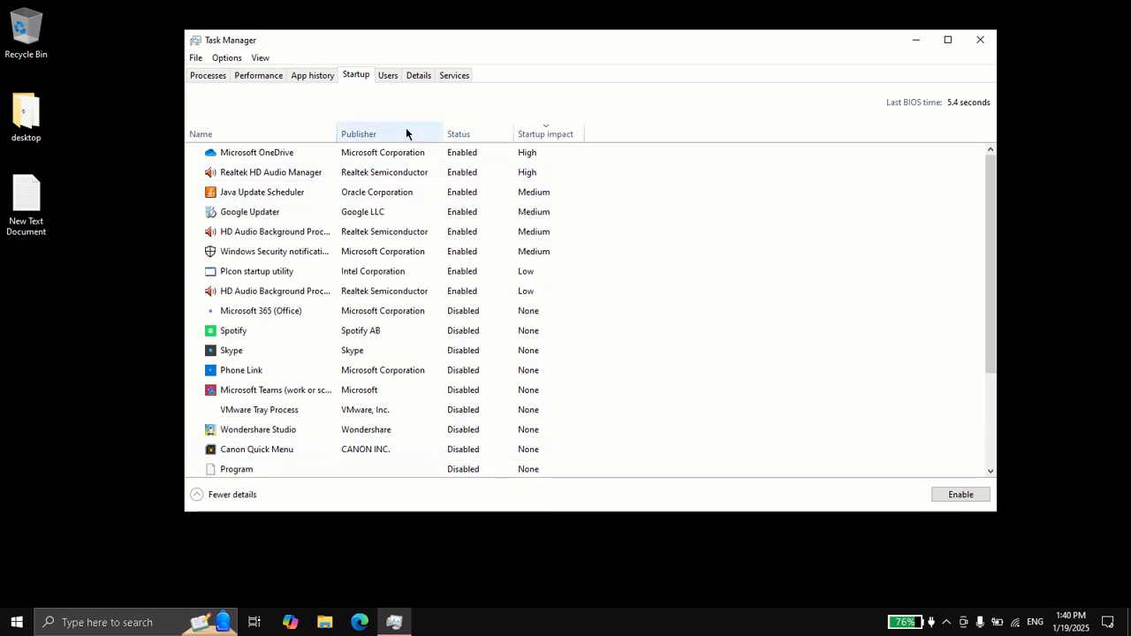
{"action": "left_click", "coordinate": [199, 76]}
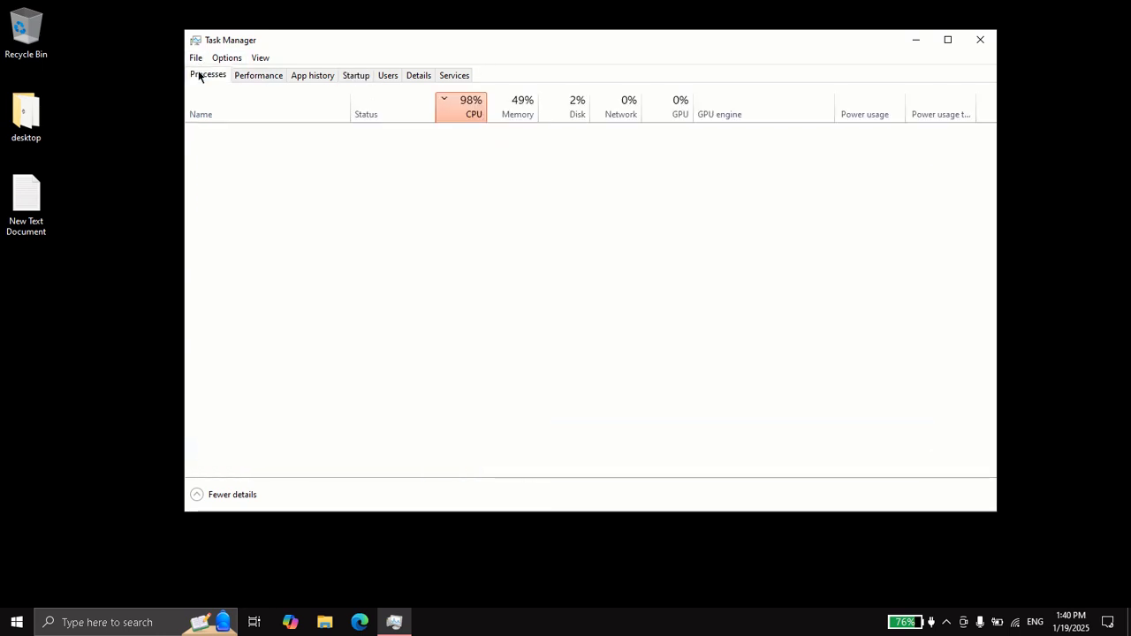
{"action": "left_click", "coordinate": [977, 49]}
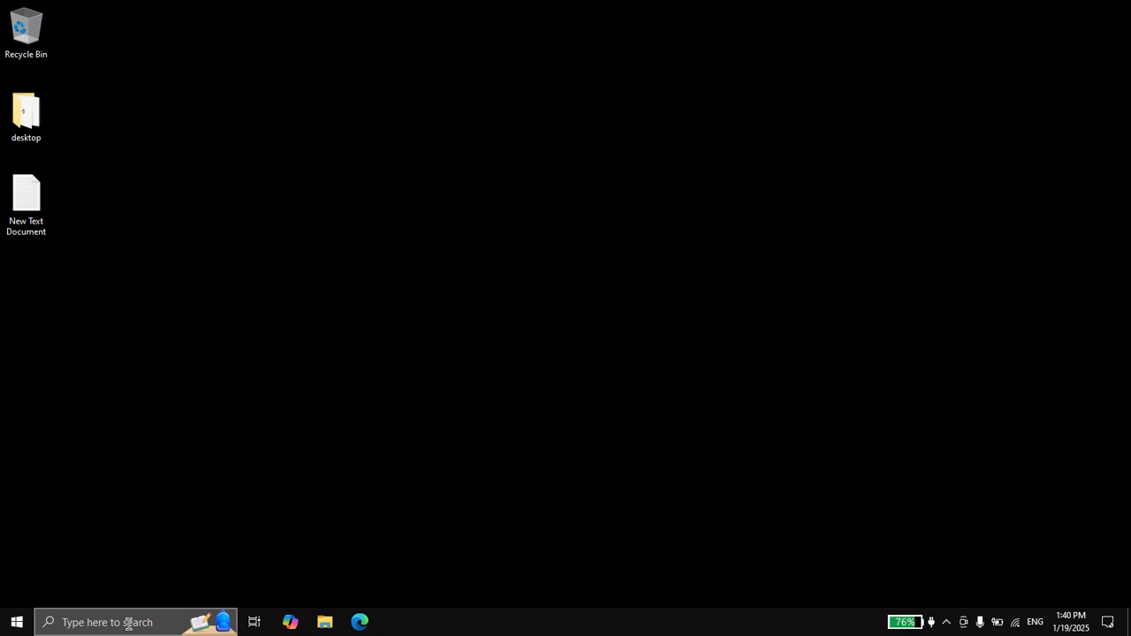
Search for "event" and open Event Viewer
{"action": "left_click", "coordinate": [128, 624]}
{"action": "type", "text": "e"}
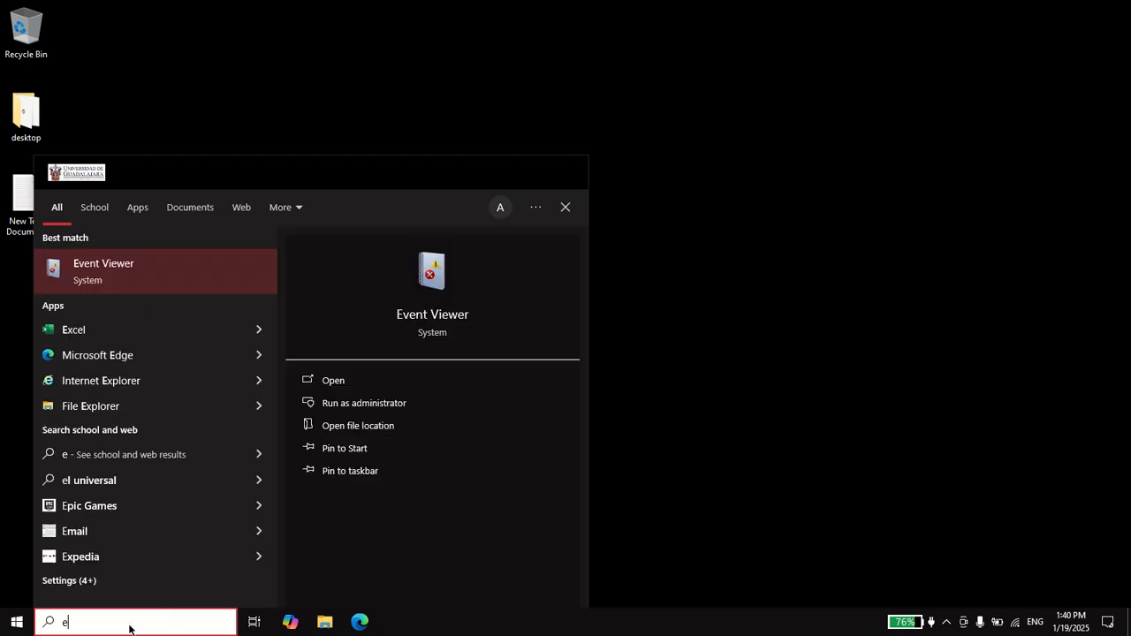
{"action": "type", "text": "vent"}
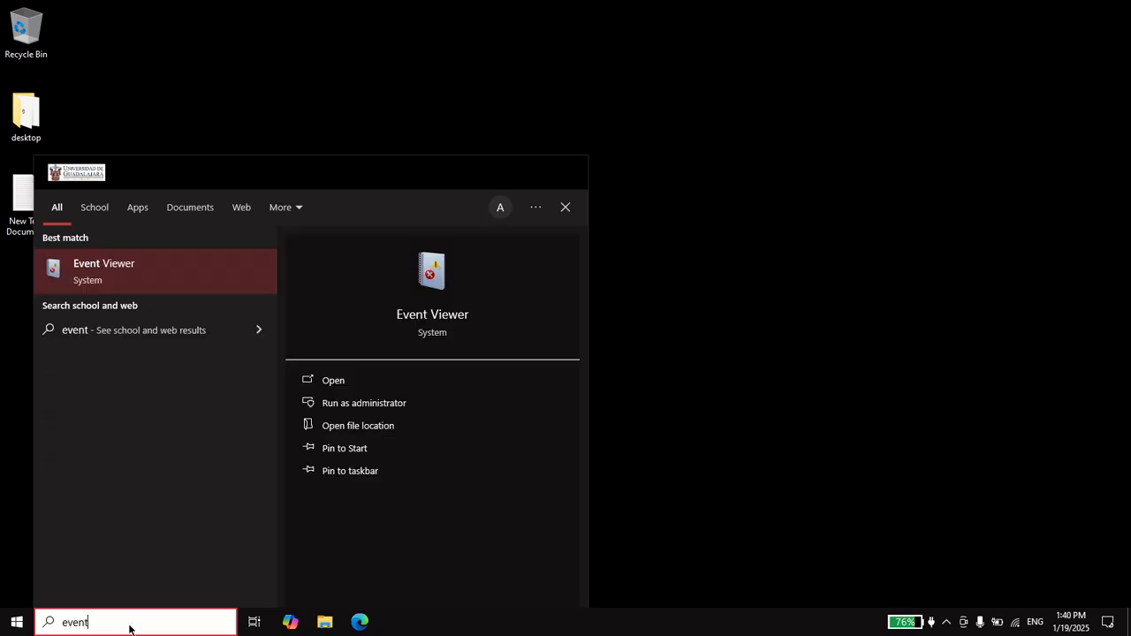
{"action": "left_click", "coordinate": [134, 280]}
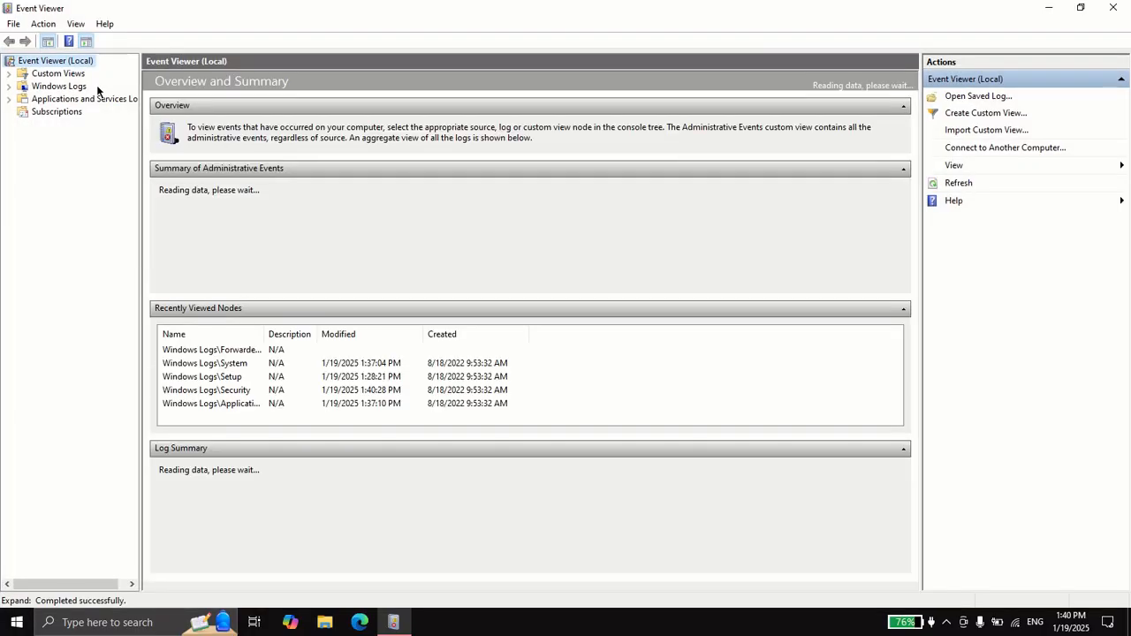
Expand Windows Logs and clear the Application log without saving it
{"action": "left_click", "coordinate": [76, 88]}
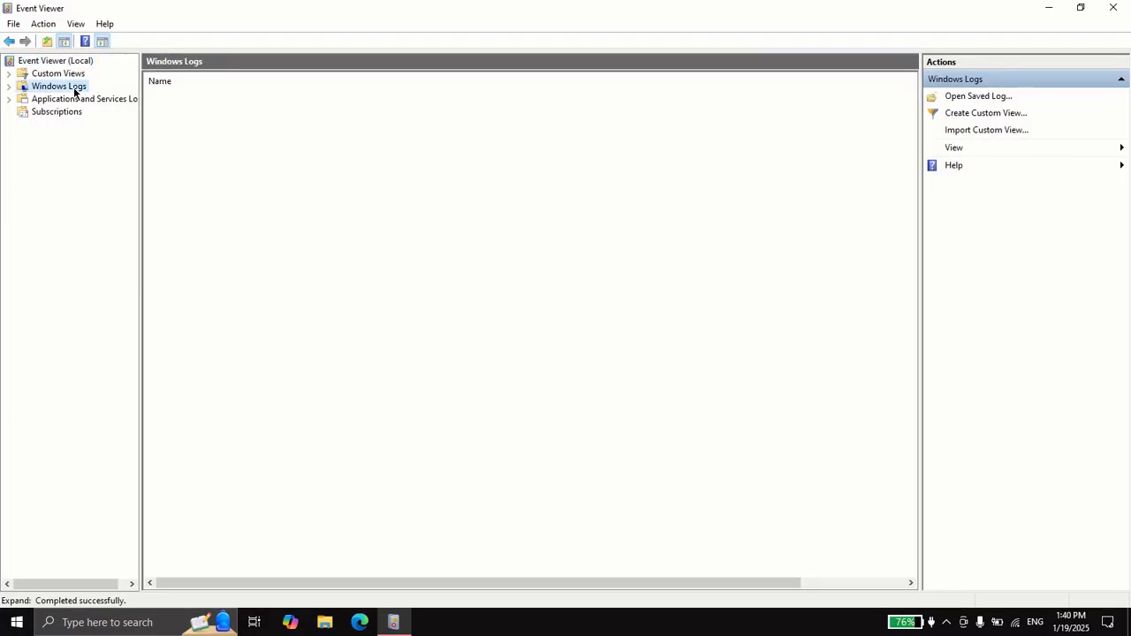
{"action": "double_click", "coordinate": [22, 88]}
{"action": "left_click", "coordinate": [60, 101]}
{"action": "right_click", "coordinate": [61, 104]}
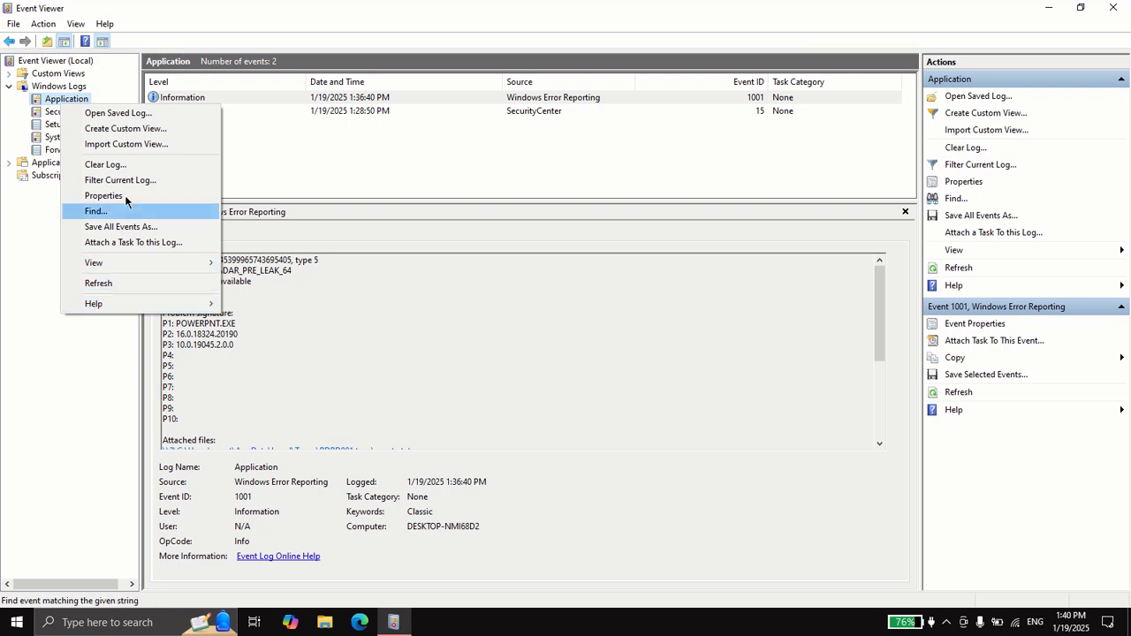
{"action": "left_click", "coordinate": [118, 168]}
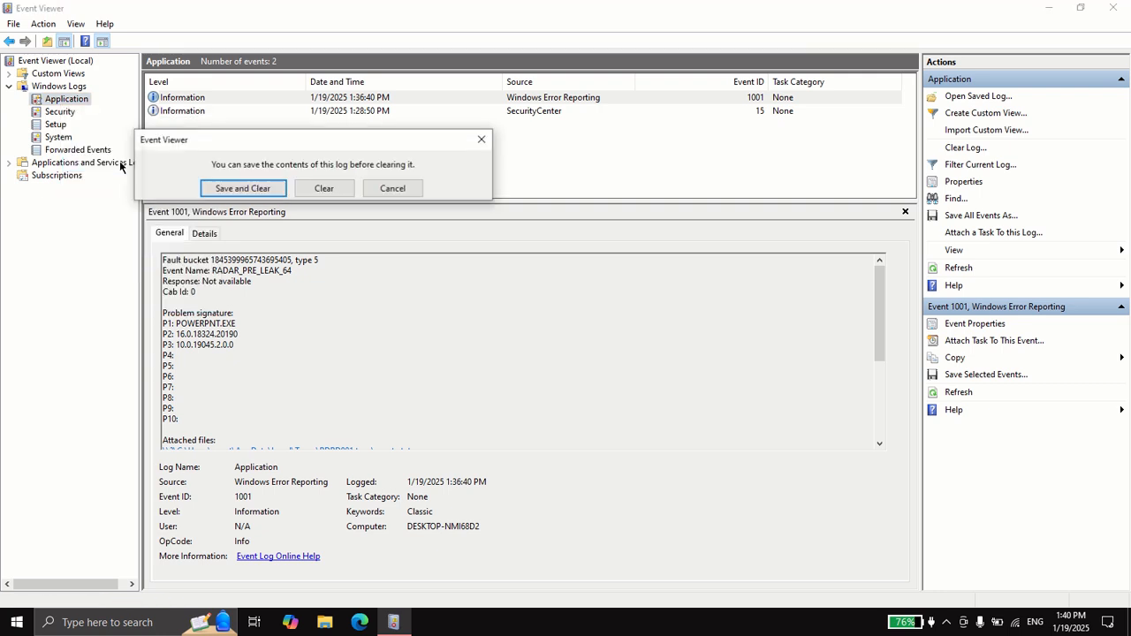
{"action": "left_click", "coordinate": [321, 189]}
Clear the Security log without saving it
{"action": "left_click", "coordinate": [55, 112]}
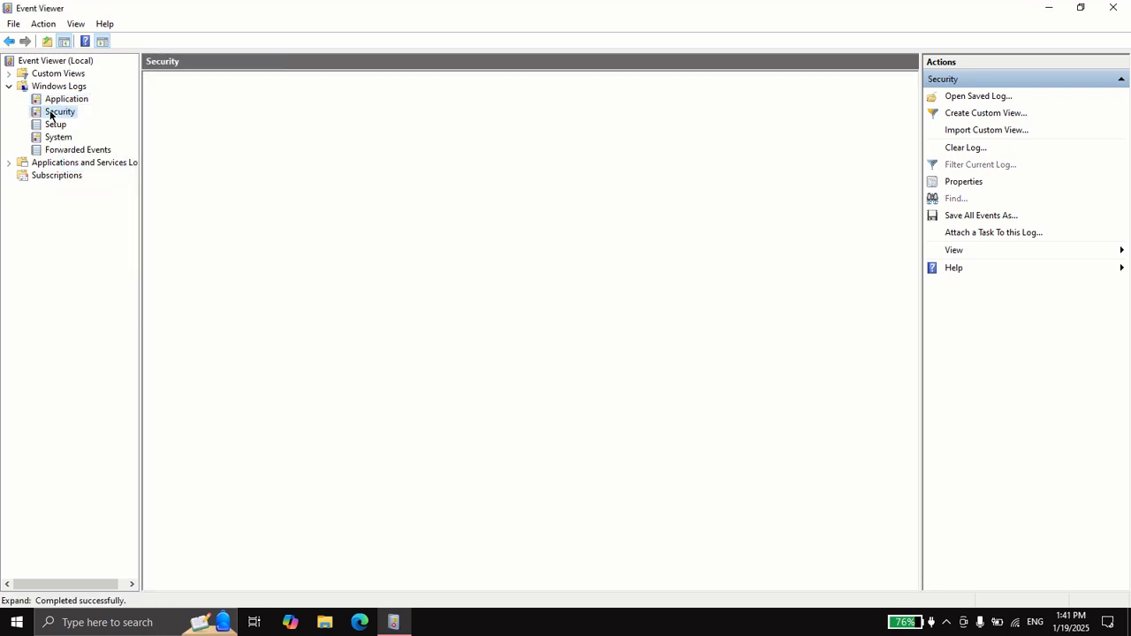
{"action": "right_click", "coordinate": [53, 112]}
{"action": "left_click", "coordinate": [106, 171]}
{"action": "left_click", "coordinate": [342, 206]}
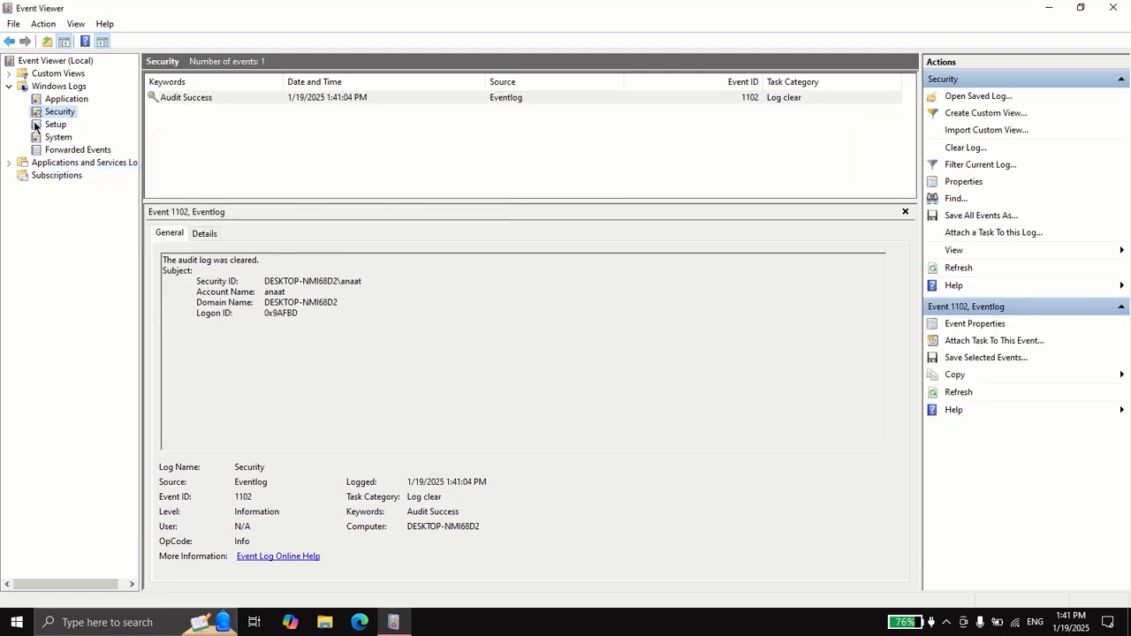
Clear the Setup log without saving it
{"action": "left_click", "coordinate": [39, 125]}
{"action": "right_click", "coordinate": [40, 124]}
{"action": "left_click", "coordinate": [97, 183]}
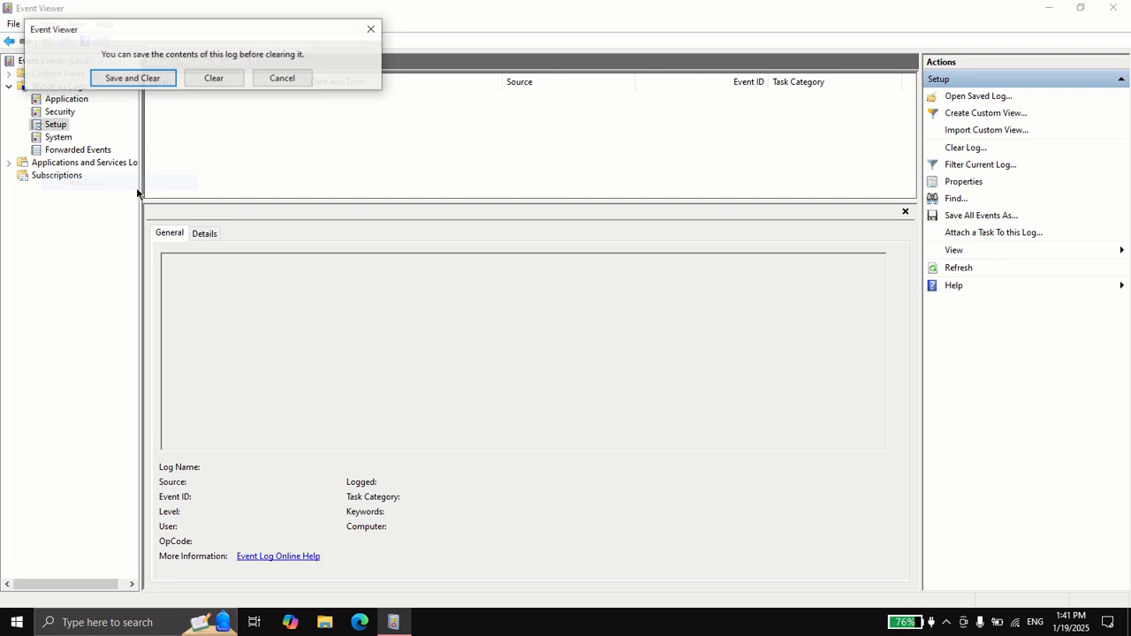
{"action": "left_click", "coordinate": [215, 77]}
Clear the System log without saving it
{"action": "left_click", "coordinate": [41, 136]}
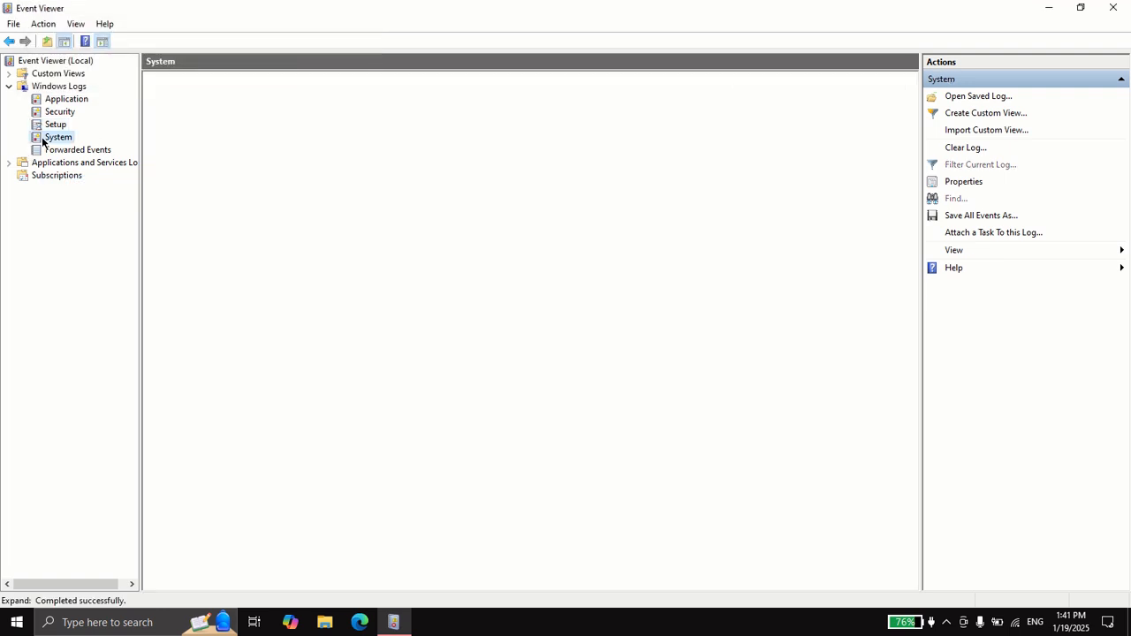
{"action": "right_click", "coordinate": [43, 139]}
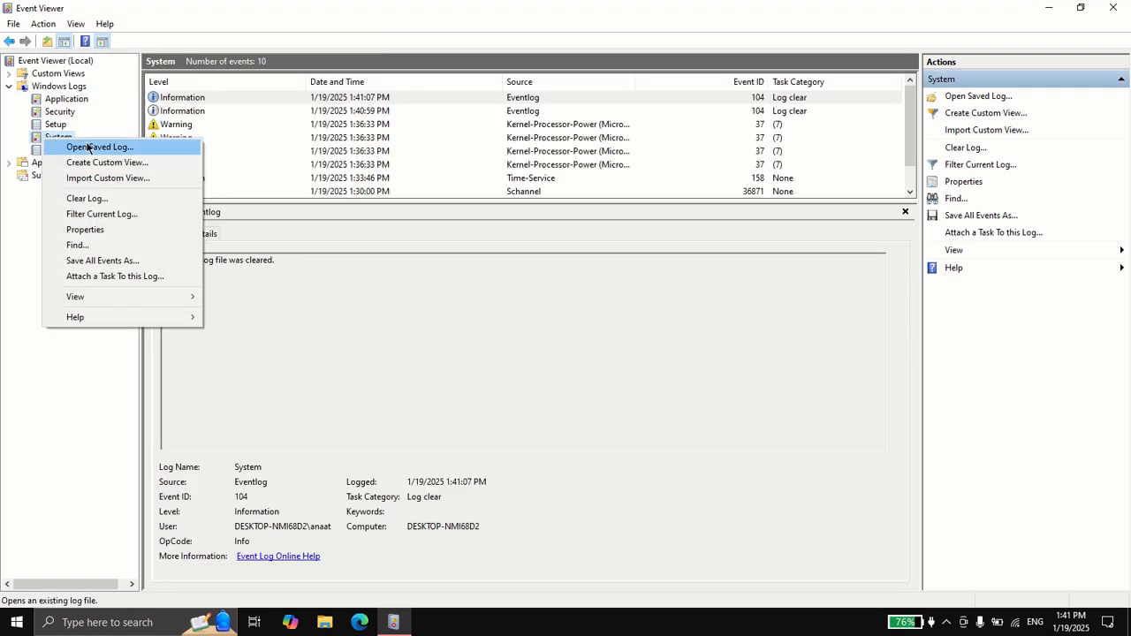
{"action": "left_click", "coordinate": [88, 198]}
{"action": "left_click", "coordinate": [232, 97]}
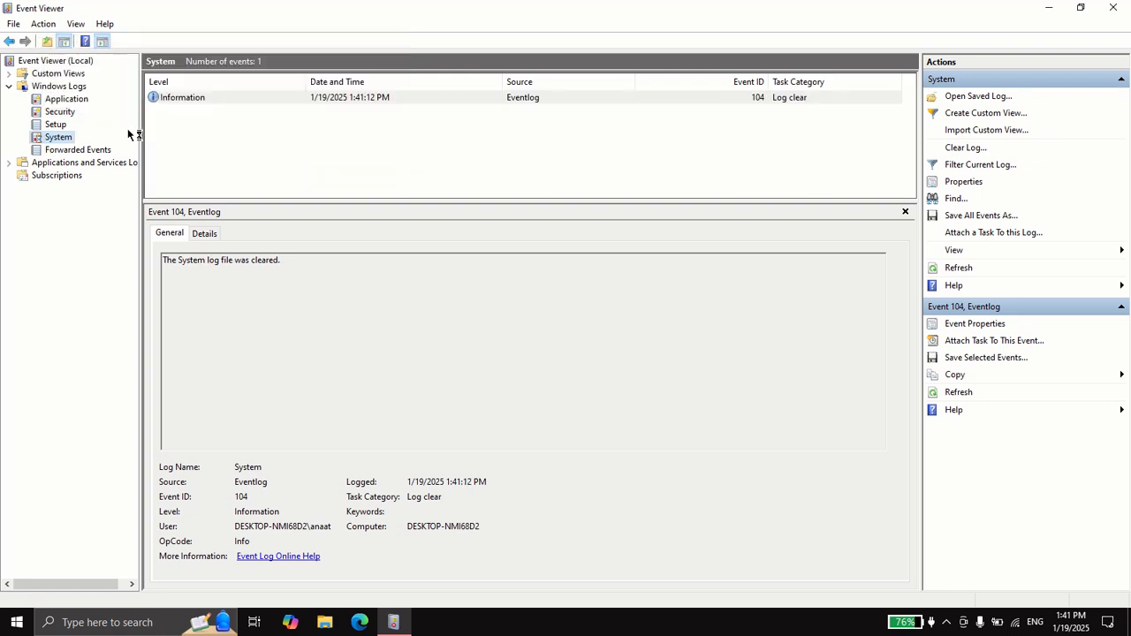
Clear the Forwarded Events log without saving it and close Event Viewer
{"action": "left_click", "coordinate": [97, 151]}
{"action": "right_click", "coordinate": [96, 149]}
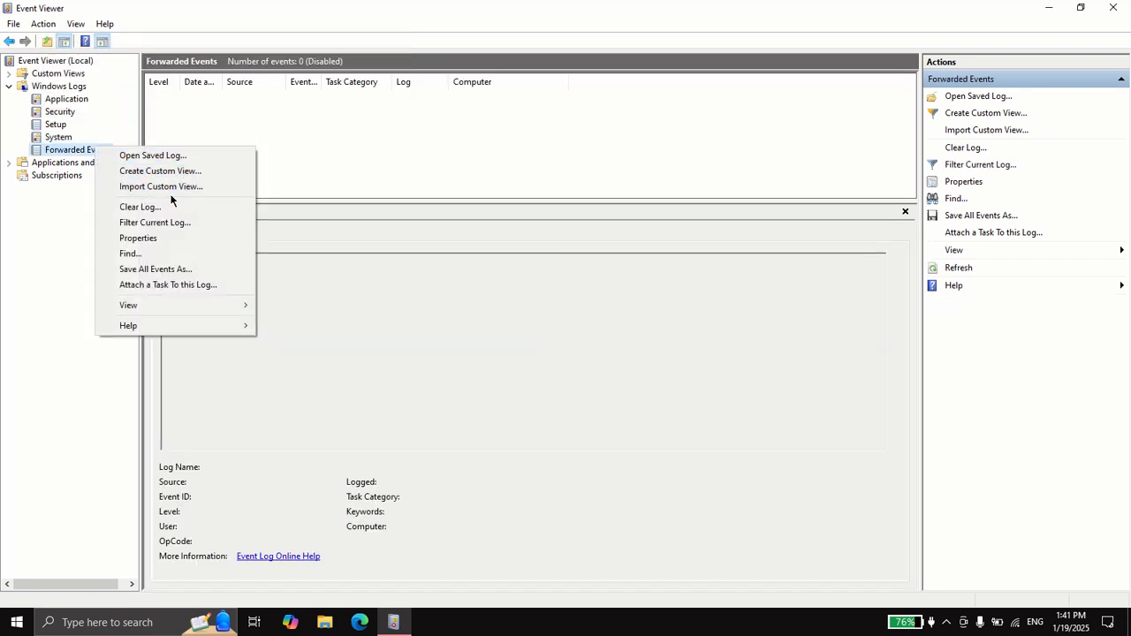
{"action": "left_click", "coordinate": [168, 204]}
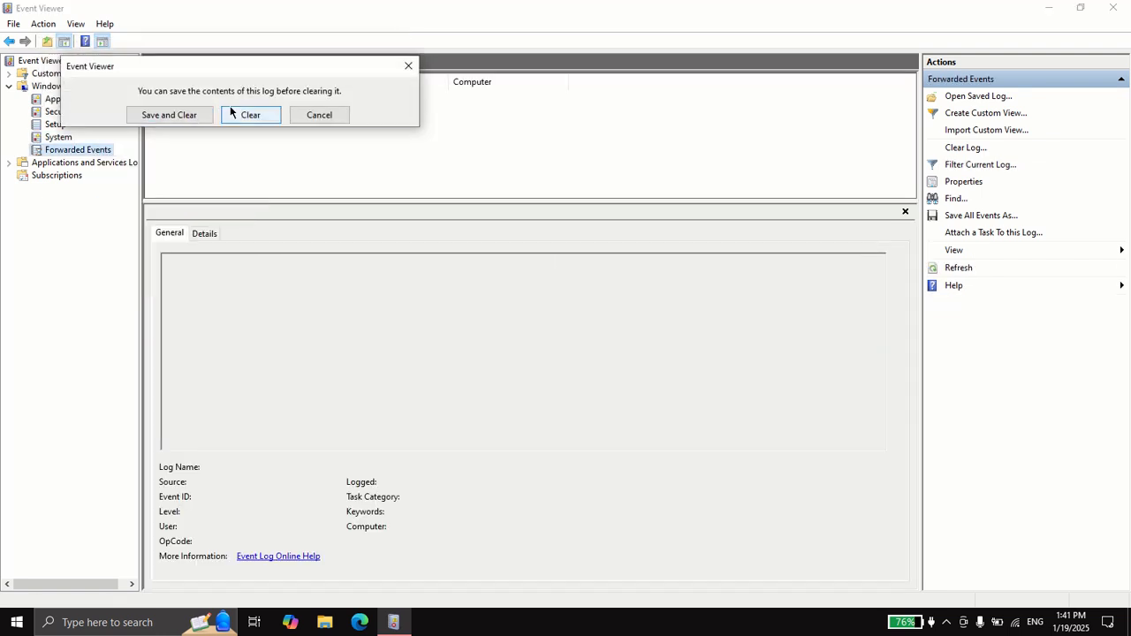
{"action": "left_click", "coordinate": [250, 114]}
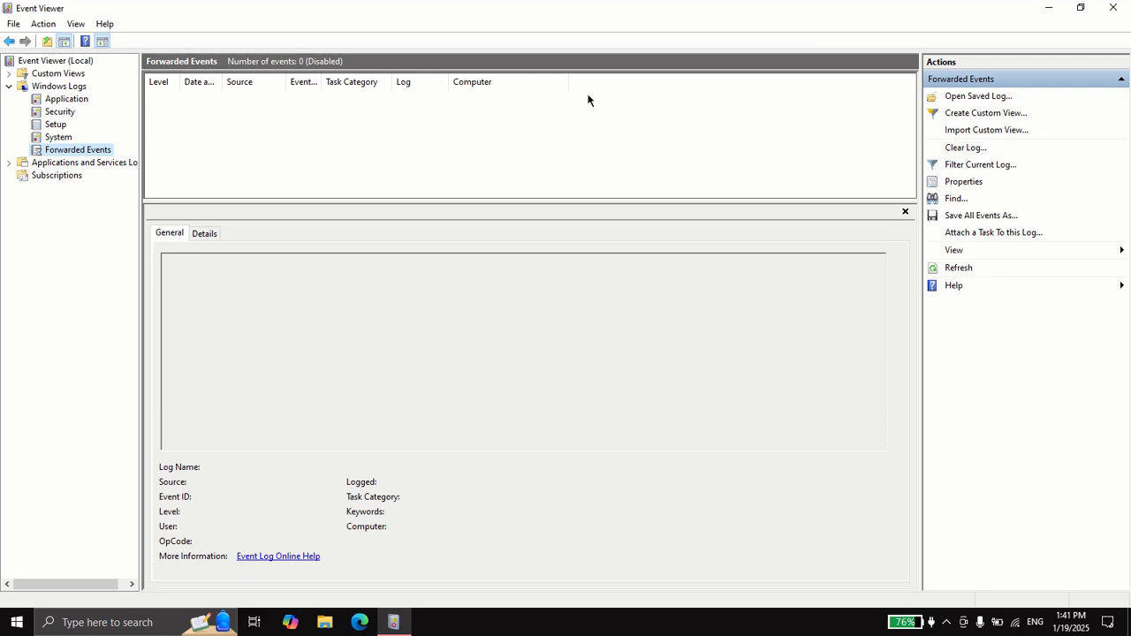
{"action": "left_click", "coordinate": [1111, 8]}
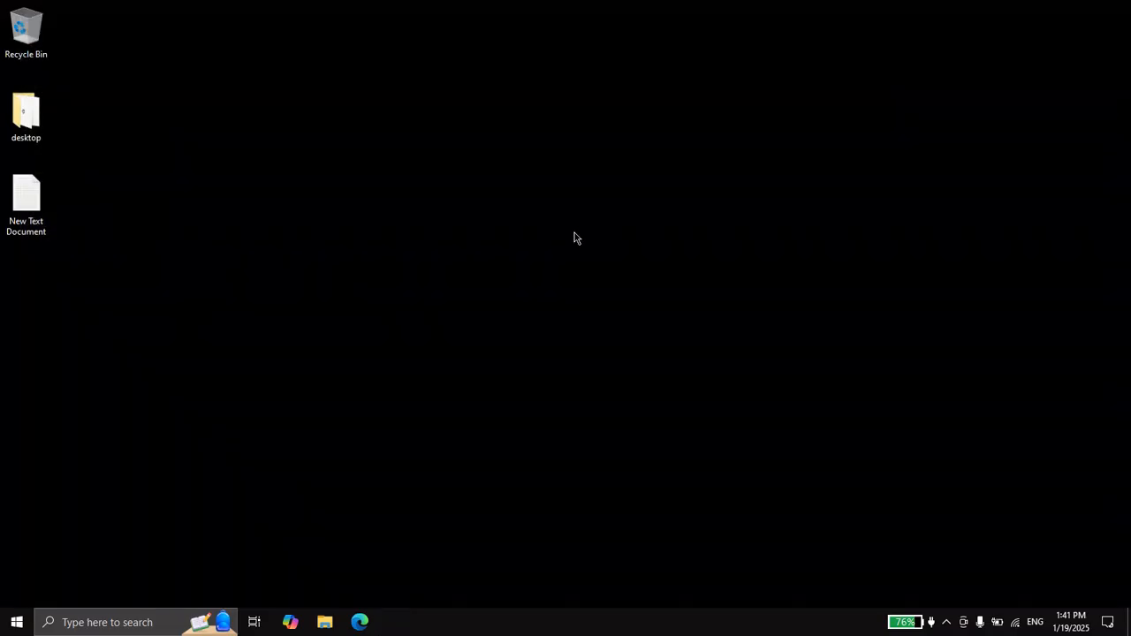
Open the properties of This PC from File Explorer
{"action": "left_click", "coordinate": [340, 626]}
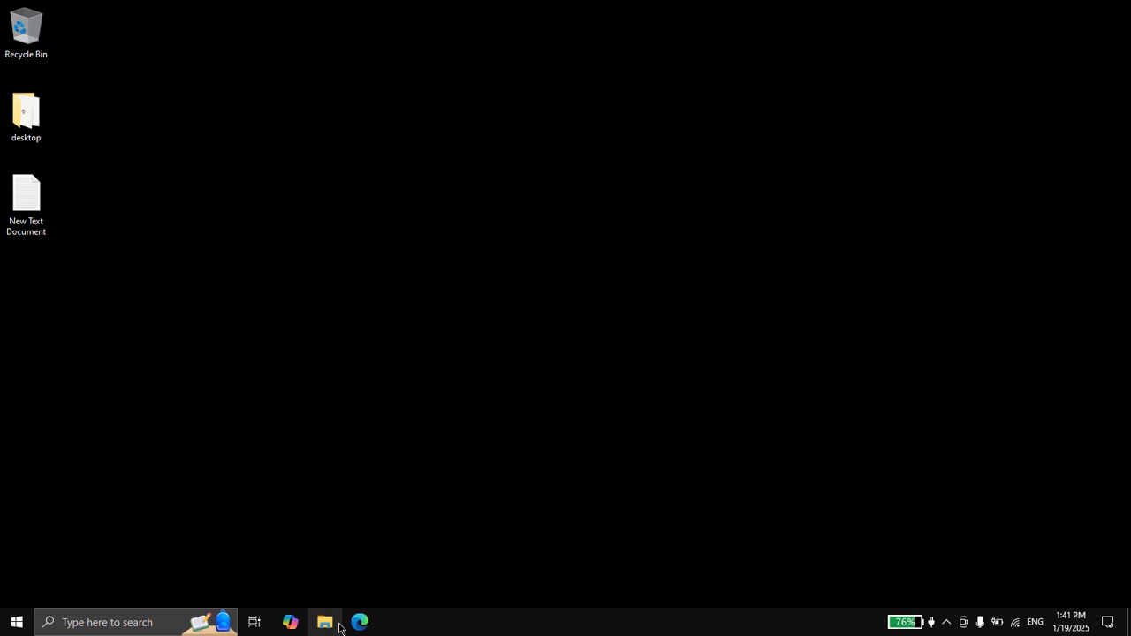
{"action": "scroll", "coordinate": [391, 429], "scroll_direction": "down", "scroll_amount": 5}
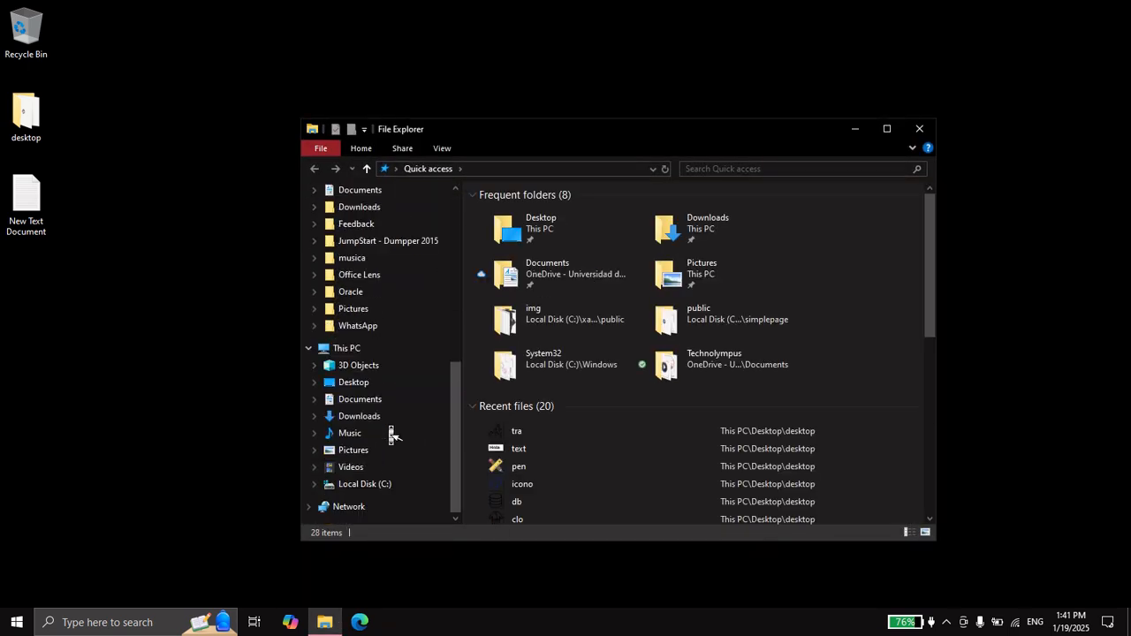
{"action": "left_click", "coordinate": [378, 352]}
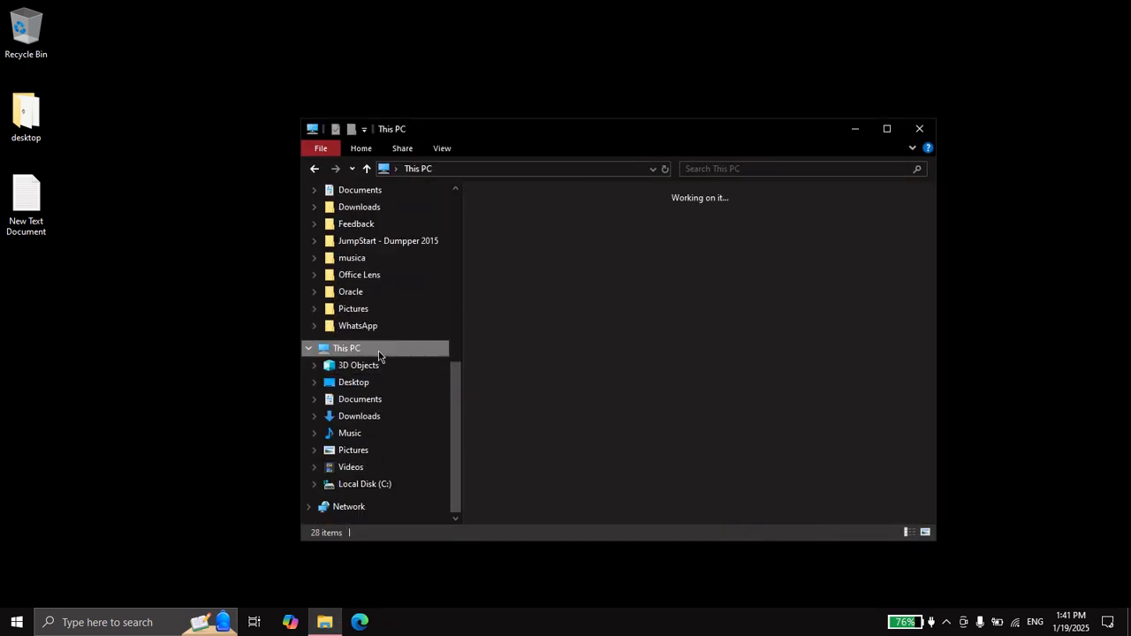
{"action": "right_click", "coordinate": [378, 352]}
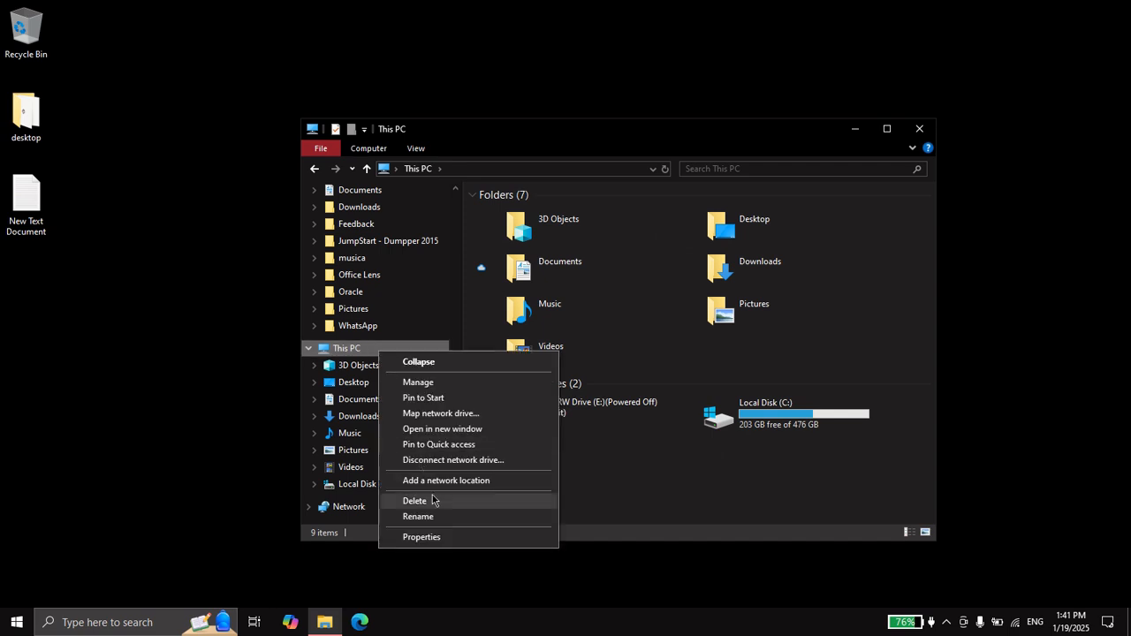
{"action": "left_click", "coordinate": [434, 535]}
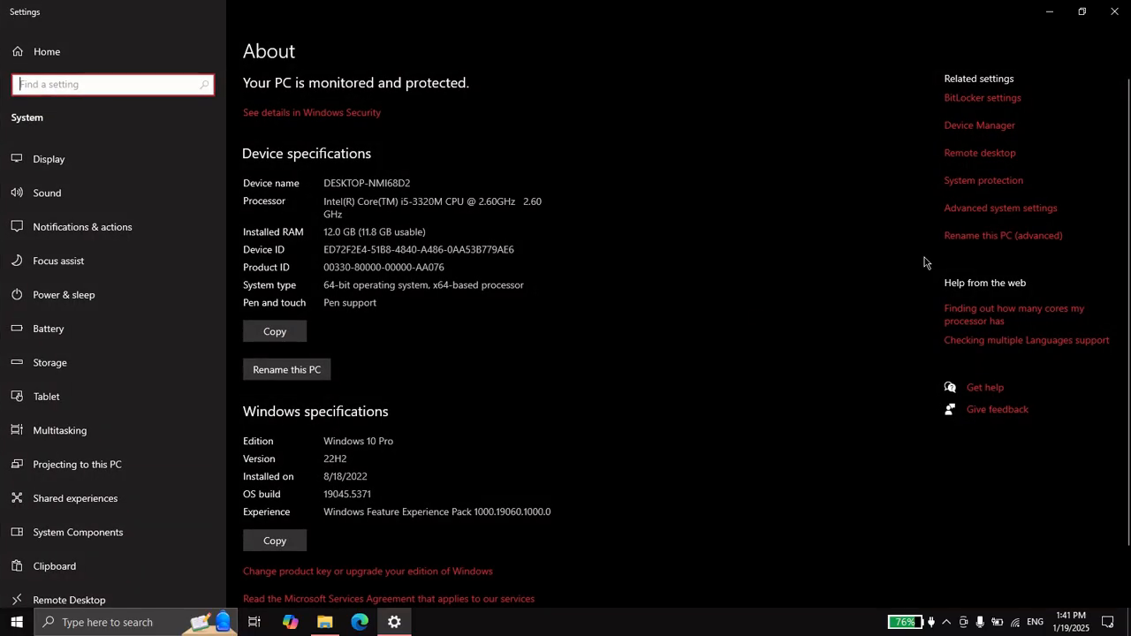
In Advanced system settings, set the Performance visual effects to Adjust for best performance and confirm
{"action": "left_click", "coordinate": [972, 212]}
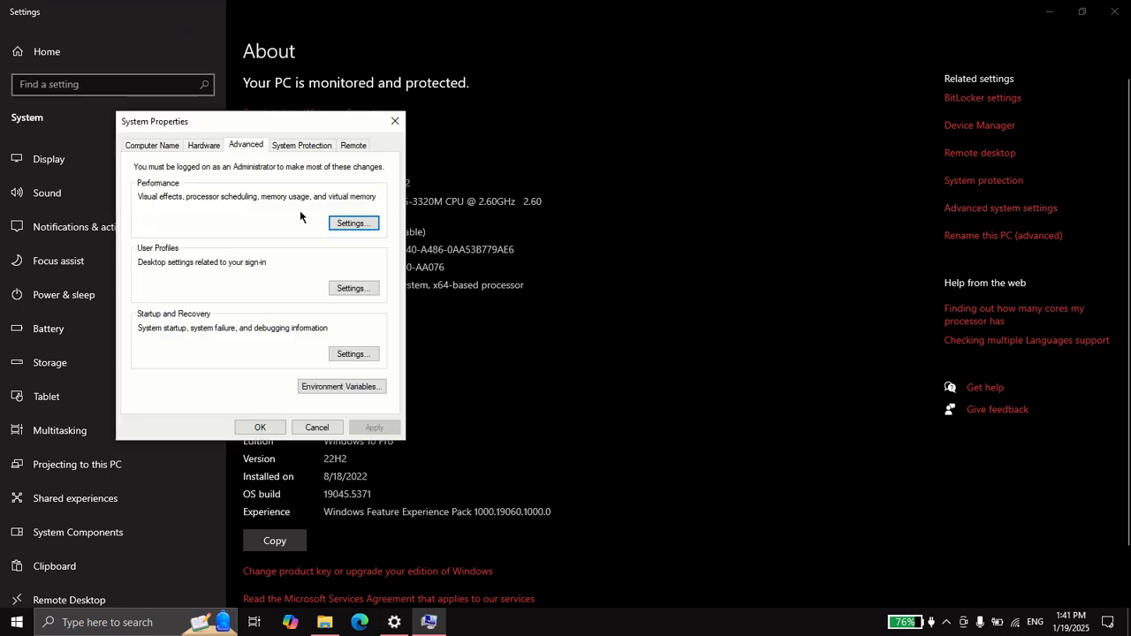
{"action": "left_click", "coordinate": [354, 224]}
{"action": "left_click_drag", "start_coordinate": [301, 181], "coordinate": [309, 119]}
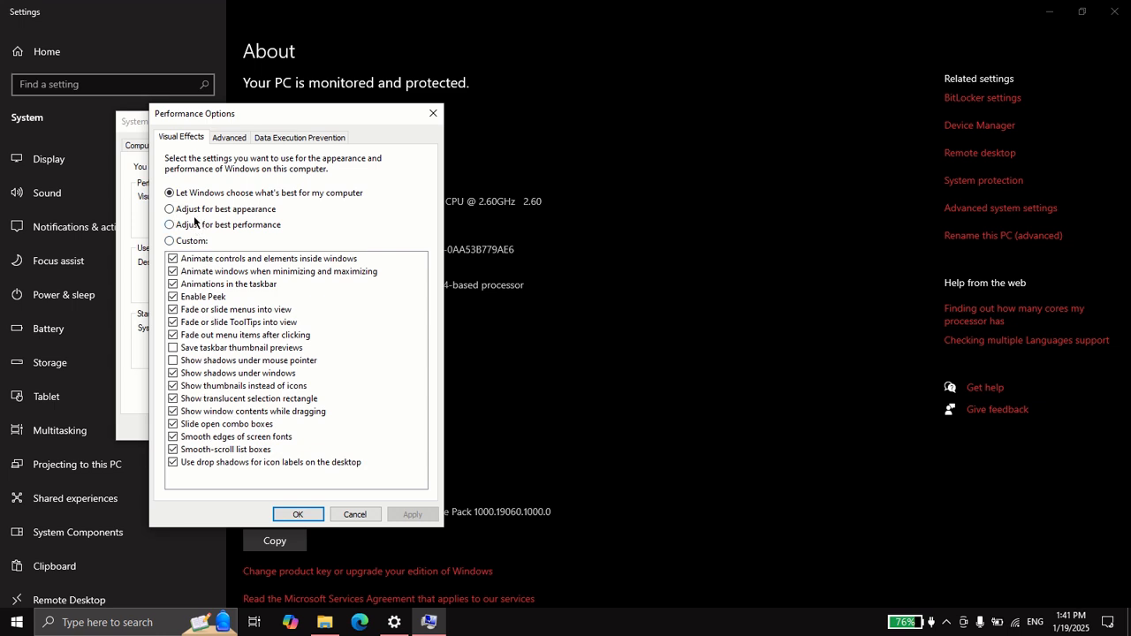
{"action": "left_click", "coordinate": [170, 226]}
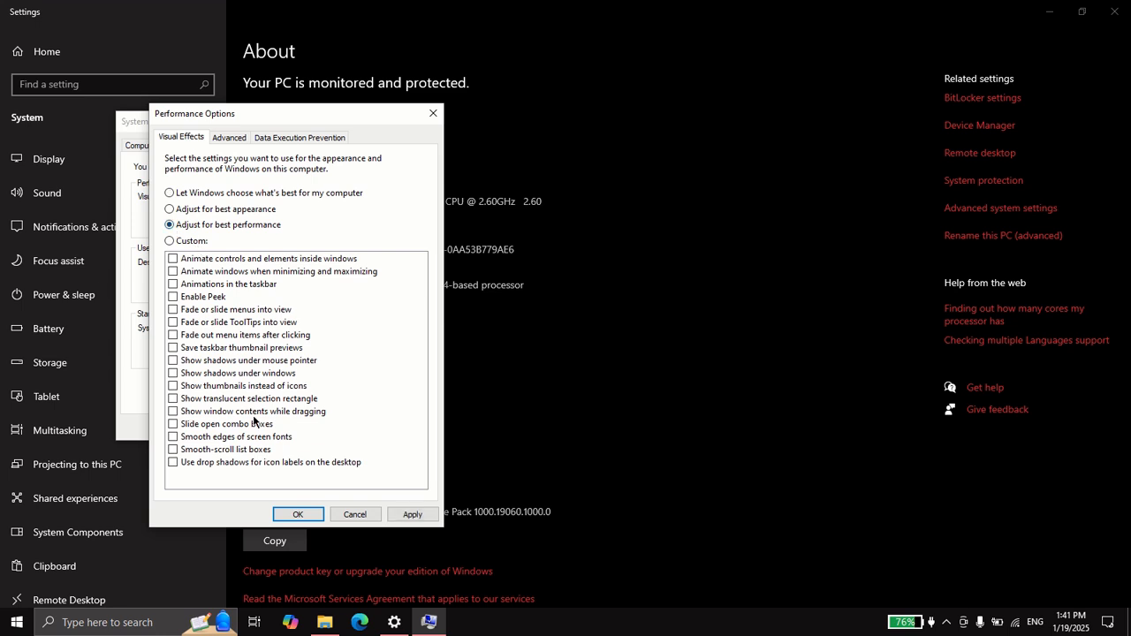
{"action": "left_click", "coordinate": [298, 513]}
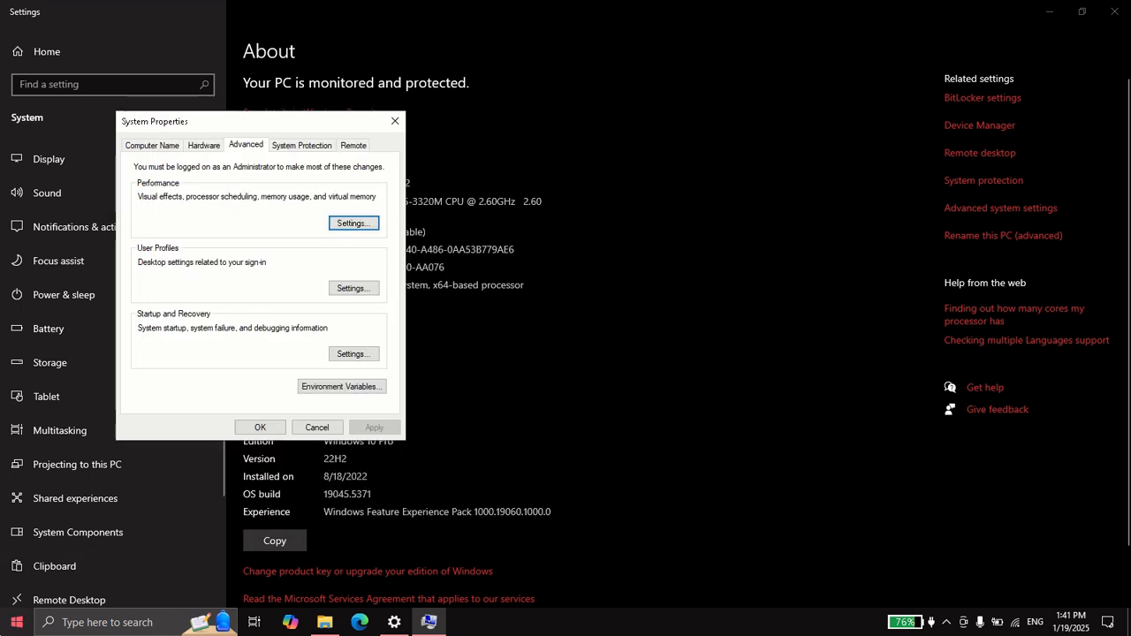
Reopen the Performance settings and switch visual effects to Let Windows choose what's best for my computer
{"action": "left_click", "coordinate": [16, 622]}
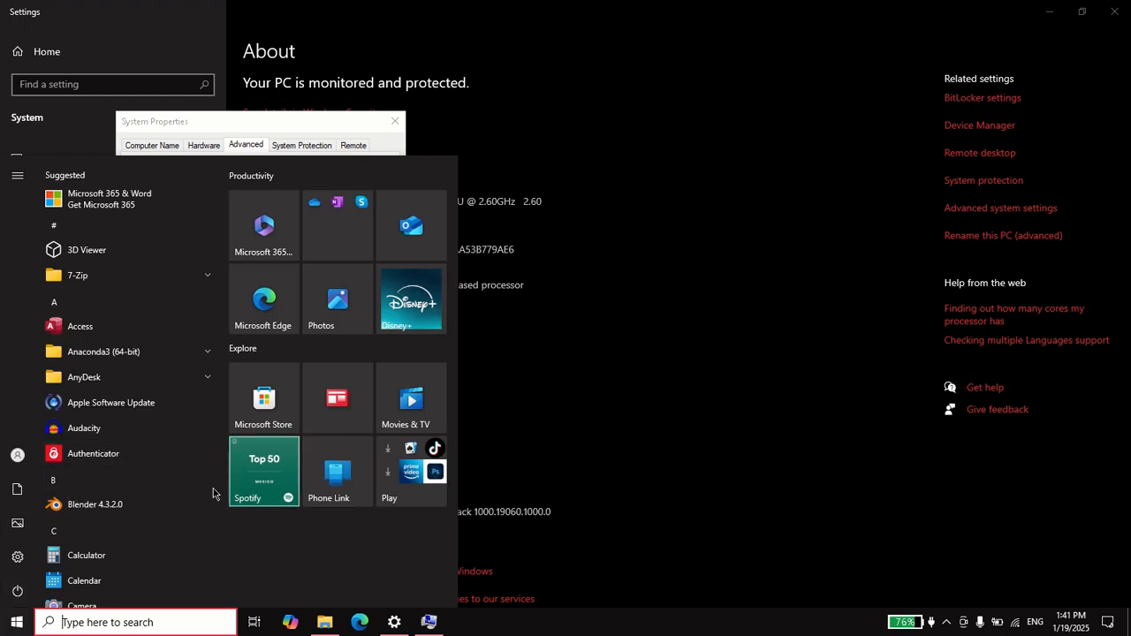
{"action": "left_click", "coordinate": [16, 622]}
{"action": "left_click", "coordinate": [350, 223]}
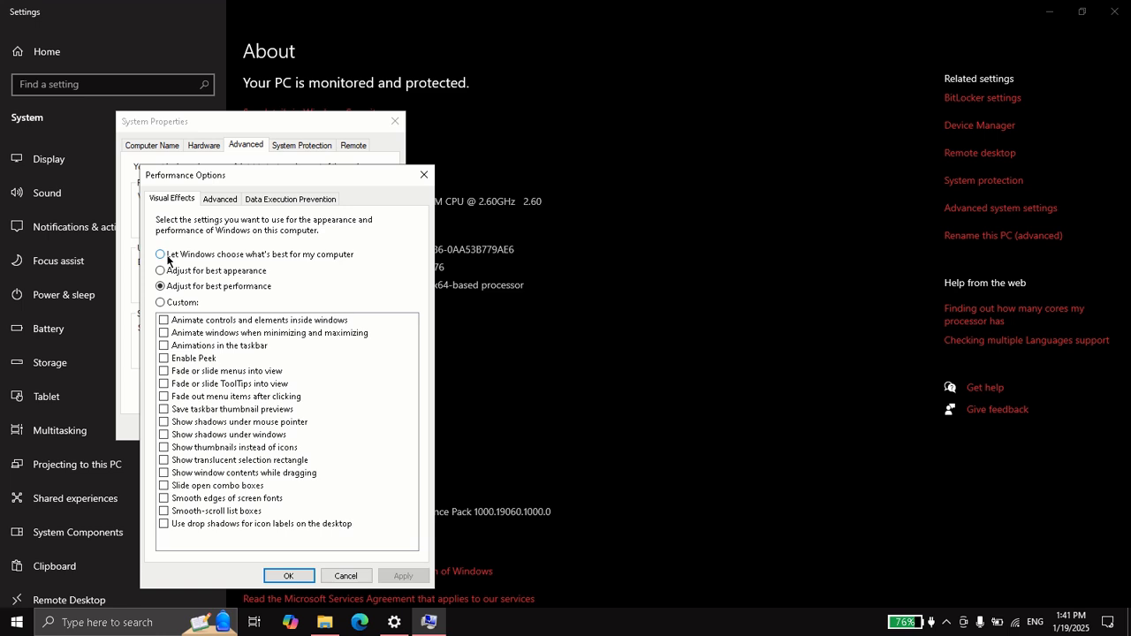
{"action": "left_click", "coordinate": [161, 256]}
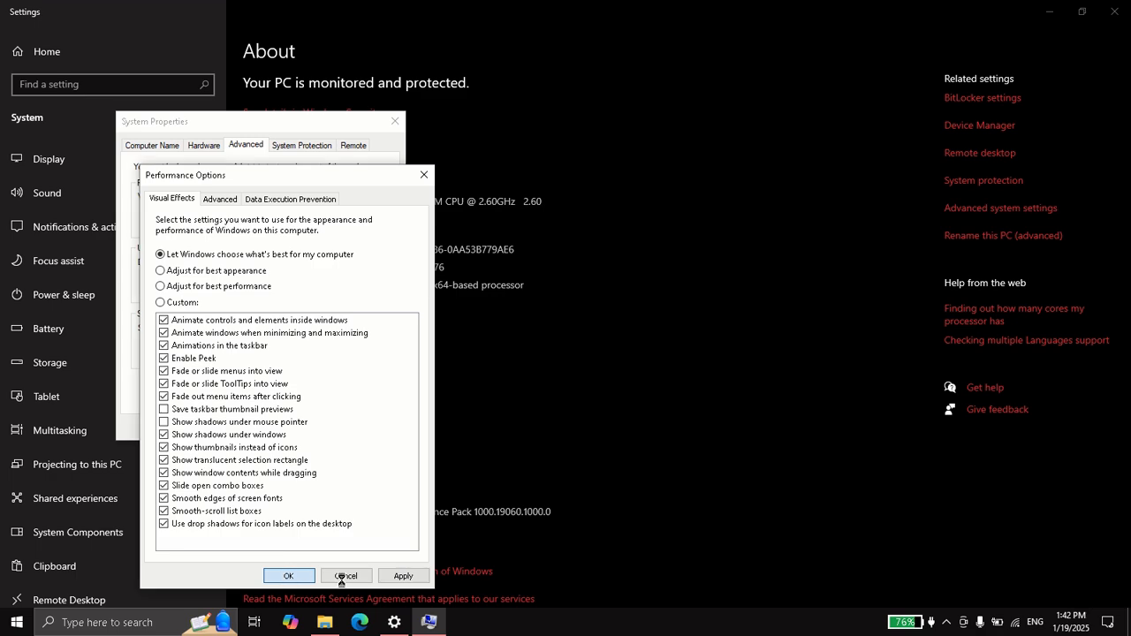
{"action": "left_click", "coordinate": [13, 626]}
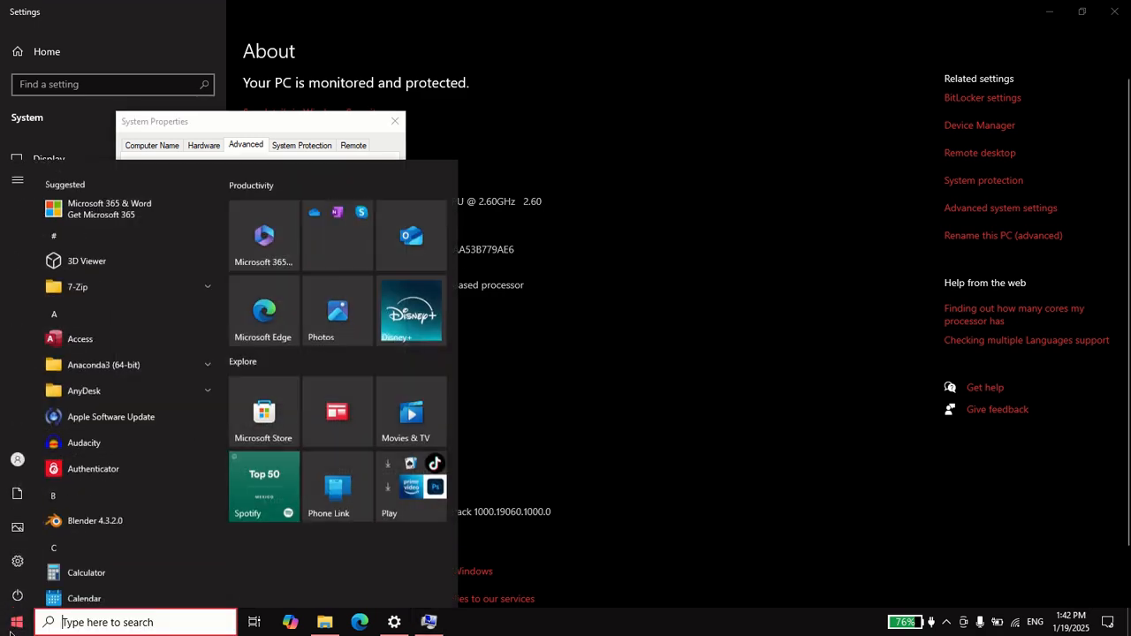
{"action": "left_click", "coordinate": [11, 629]}
{"action": "left_click", "coordinate": [9, 629]}
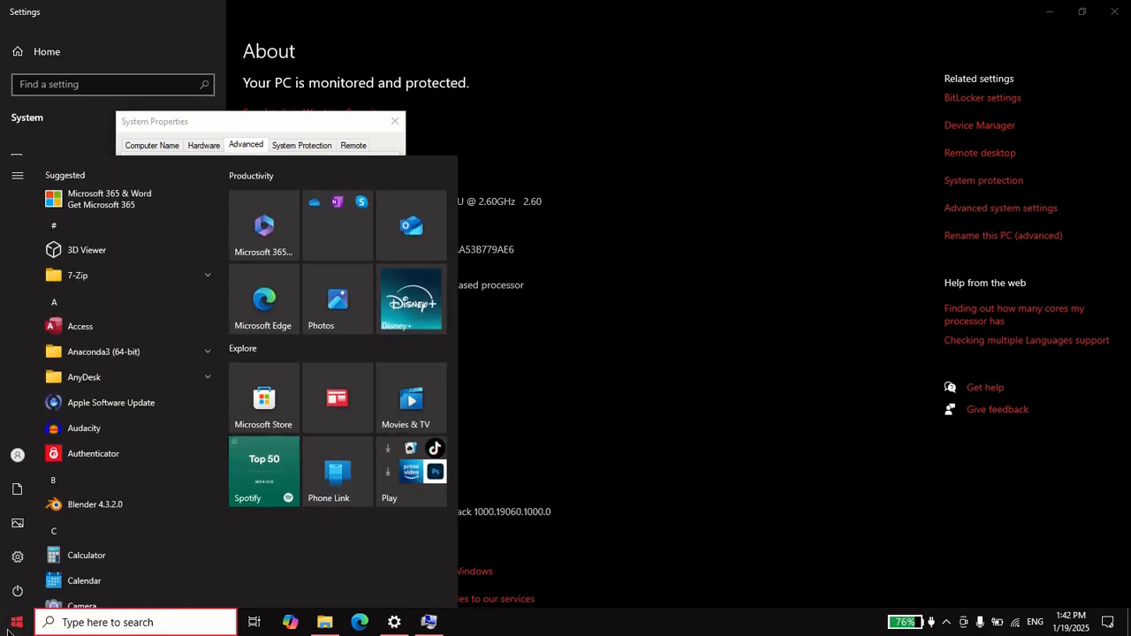
{"action": "left_click", "coordinate": [9, 629]}
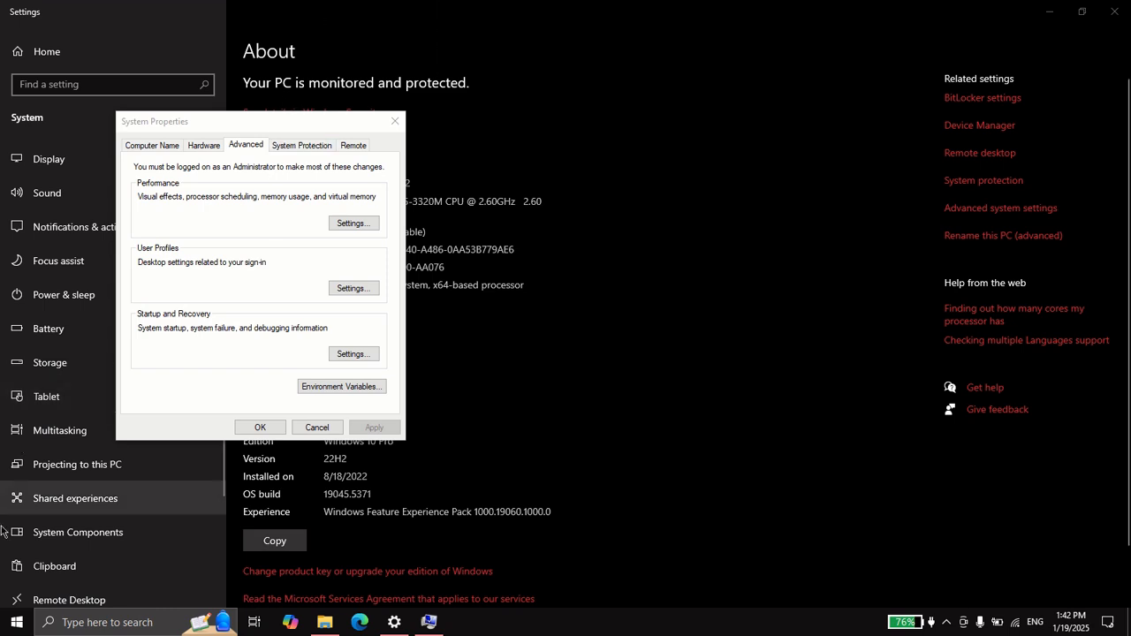
Reopen Performance Options and, in Virtual Memory, keep Automatically manage paging file size for all drives checked and confirm
{"action": "left_click", "coordinate": [353, 224]}
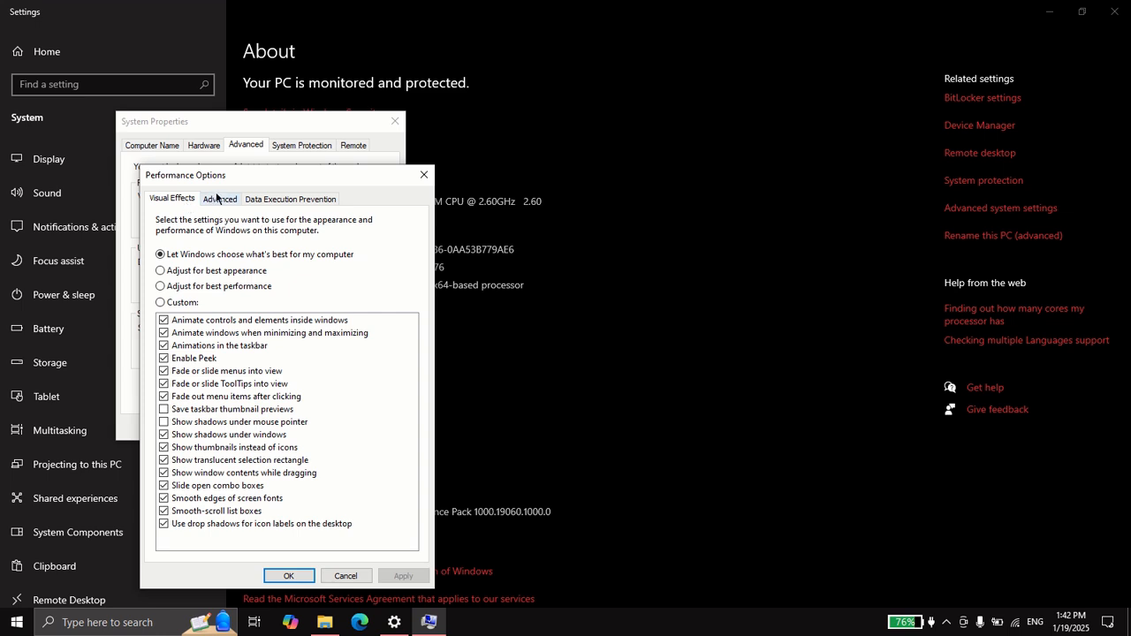
{"action": "left_click", "coordinate": [220, 200]}
{"action": "left_click_drag", "start_coordinate": [250, 172], "coordinate": [248, 121]}
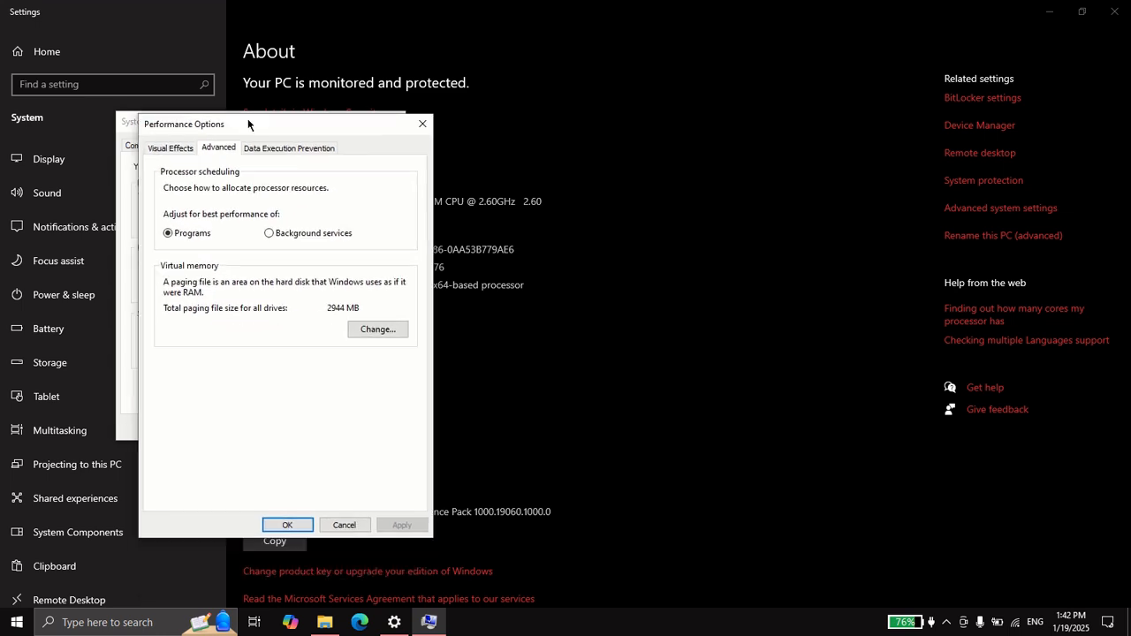
{"action": "left_click", "coordinate": [369, 331]}
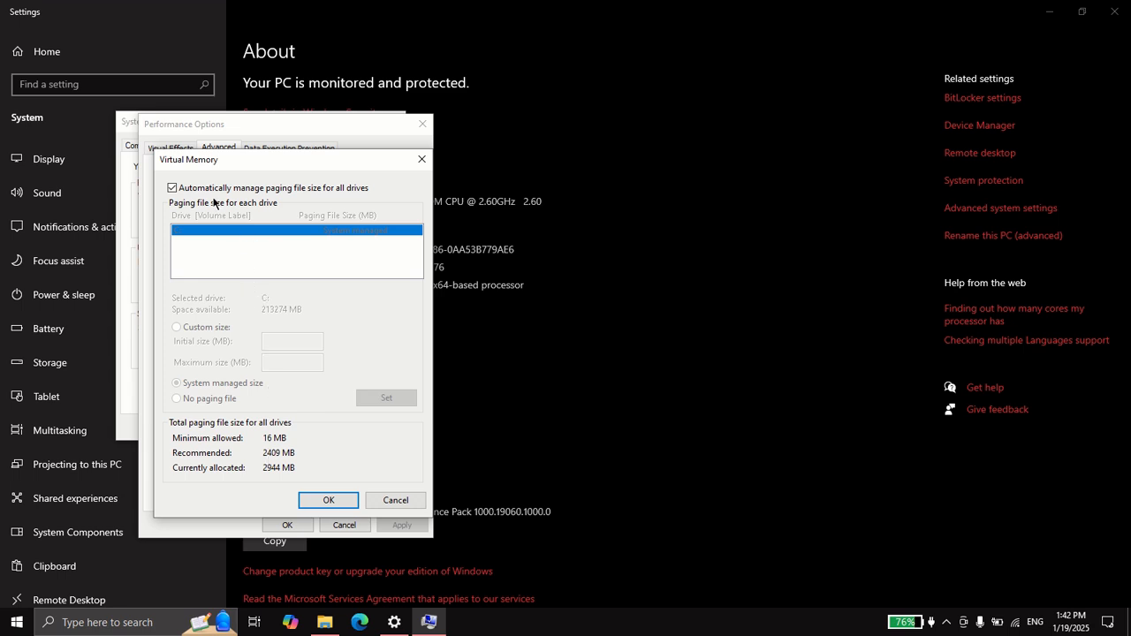
{"action": "left_click_drag", "start_coordinate": [176, 164], "coordinate": [270, 138]}
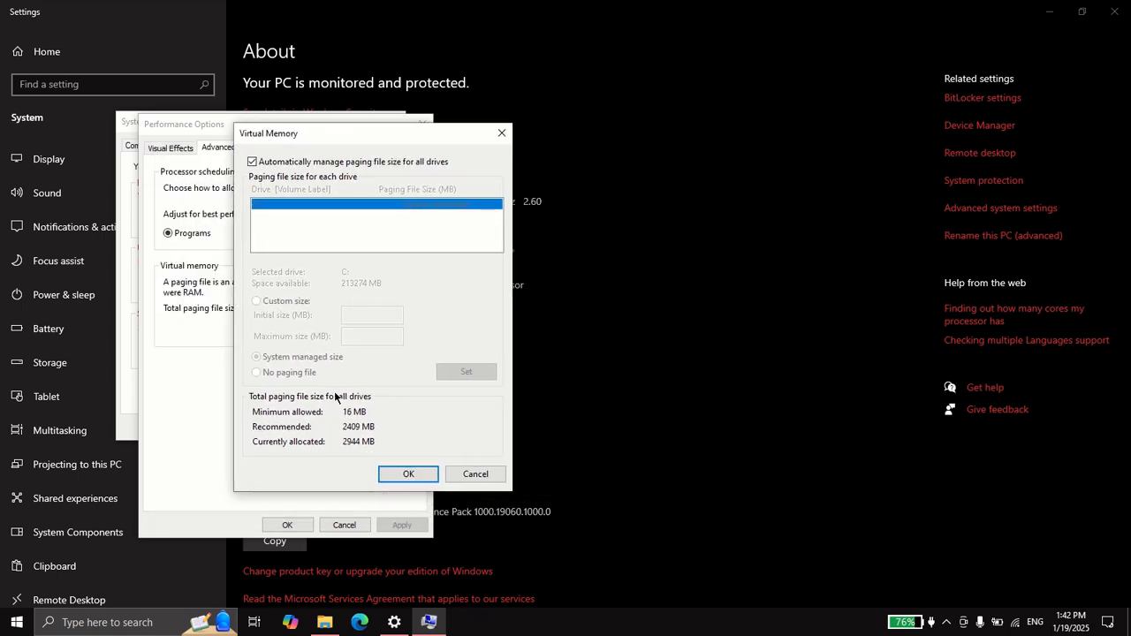
{"action": "left_click", "coordinate": [252, 162]}
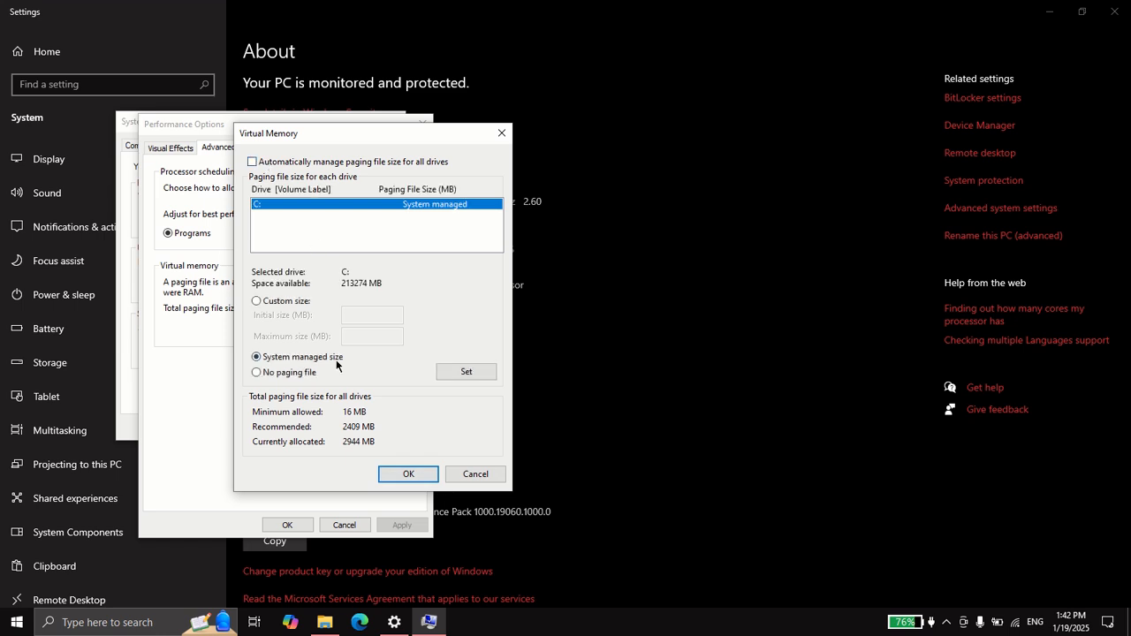
{"action": "left_click", "coordinate": [252, 162]}
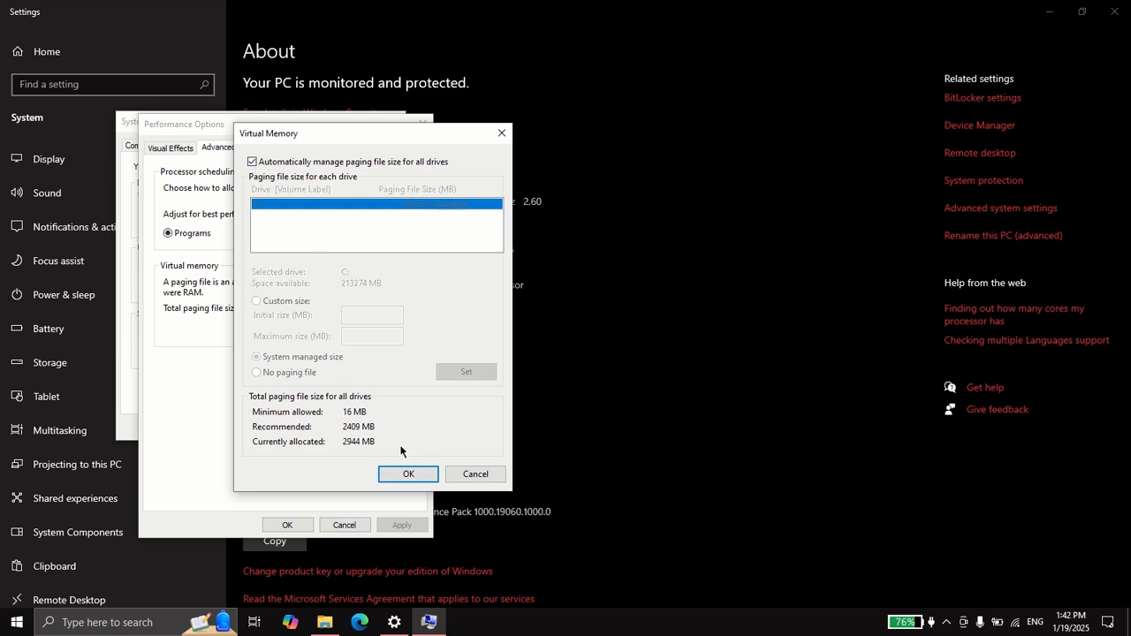
{"action": "left_click", "coordinate": [415, 480]}
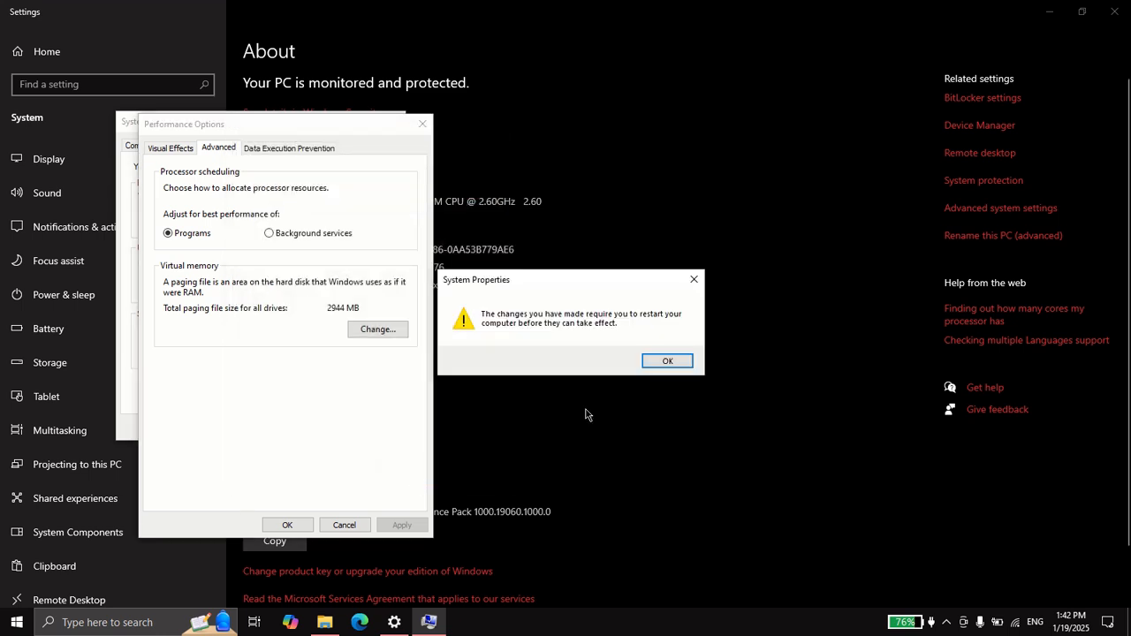
{"action": "left_click", "coordinate": [694, 279]}
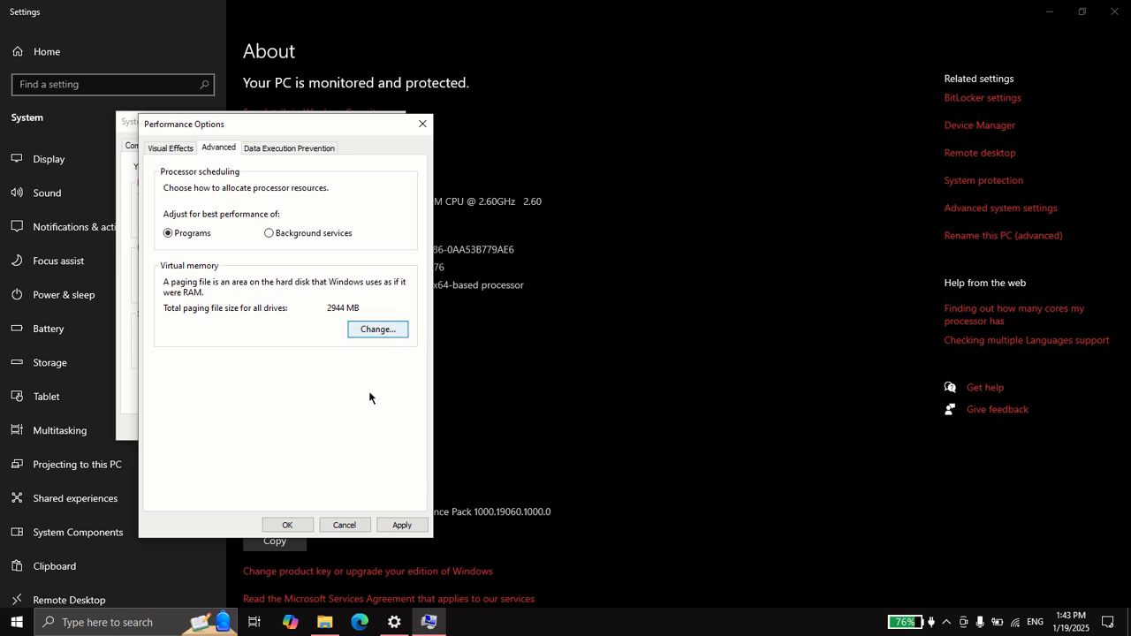
Confirm the Performance Options and System Properties dialogs, choose Restart Later, and close Settings
{"action": "left_click", "coordinate": [283, 525]}
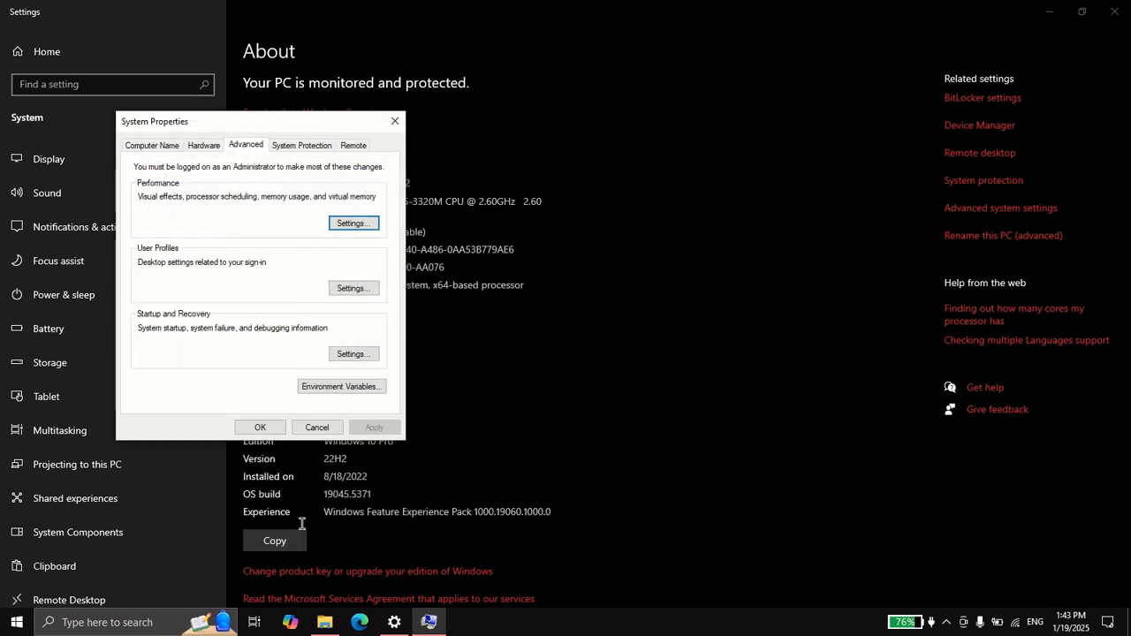
{"action": "left_click", "coordinate": [261, 428]}
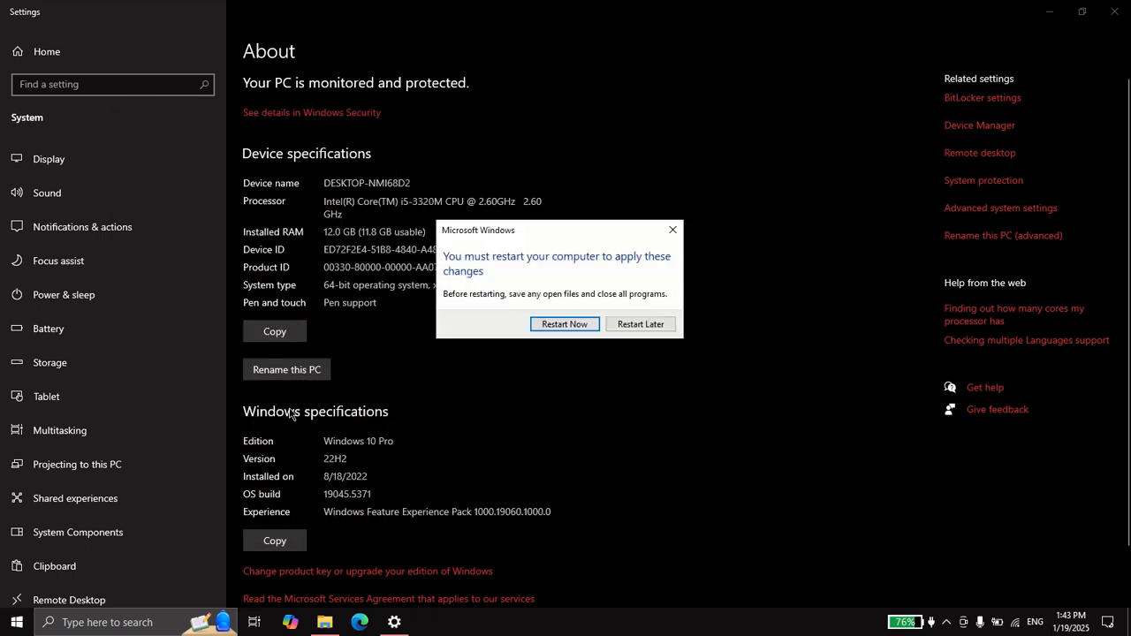
{"action": "left_click", "coordinate": [638, 324]}
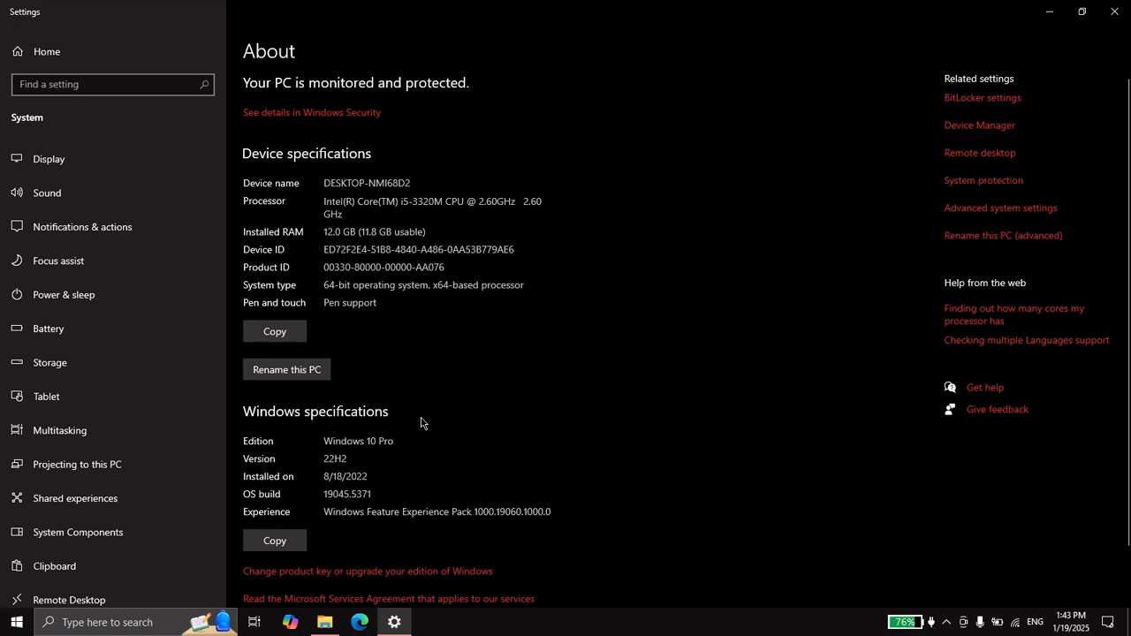
{"action": "left_click", "coordinate": [1118, 8]}
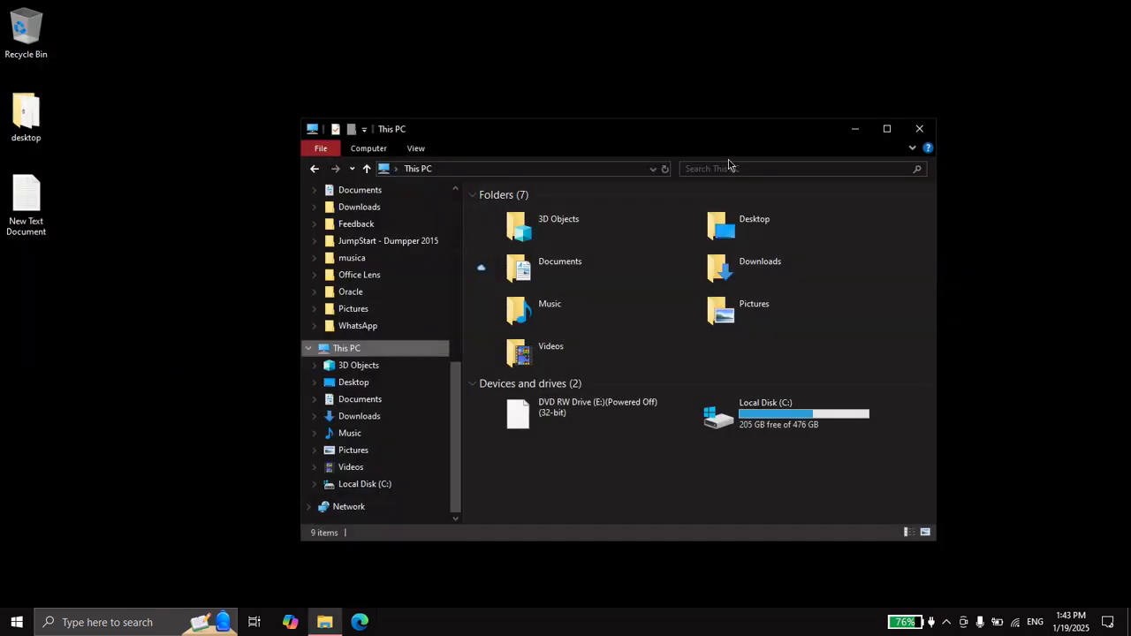
Open the properties of Local Disk (C:) from This PC
{"action": "left_click", "coordinate": [784, 412]}
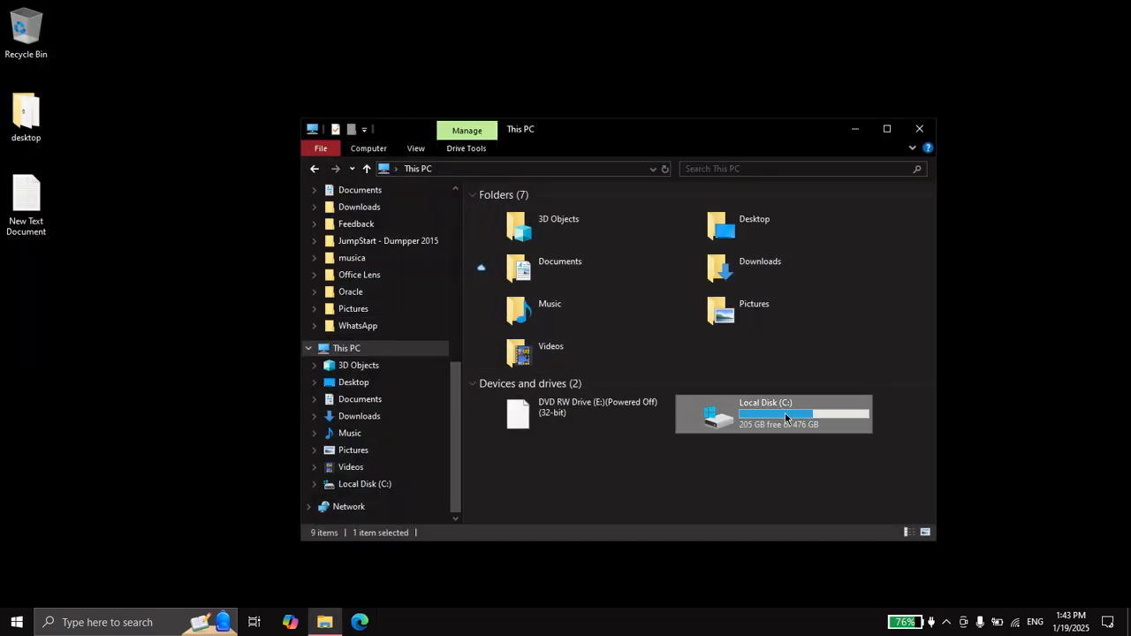
{"action": "right_click", "coordinate": [779, 394]}
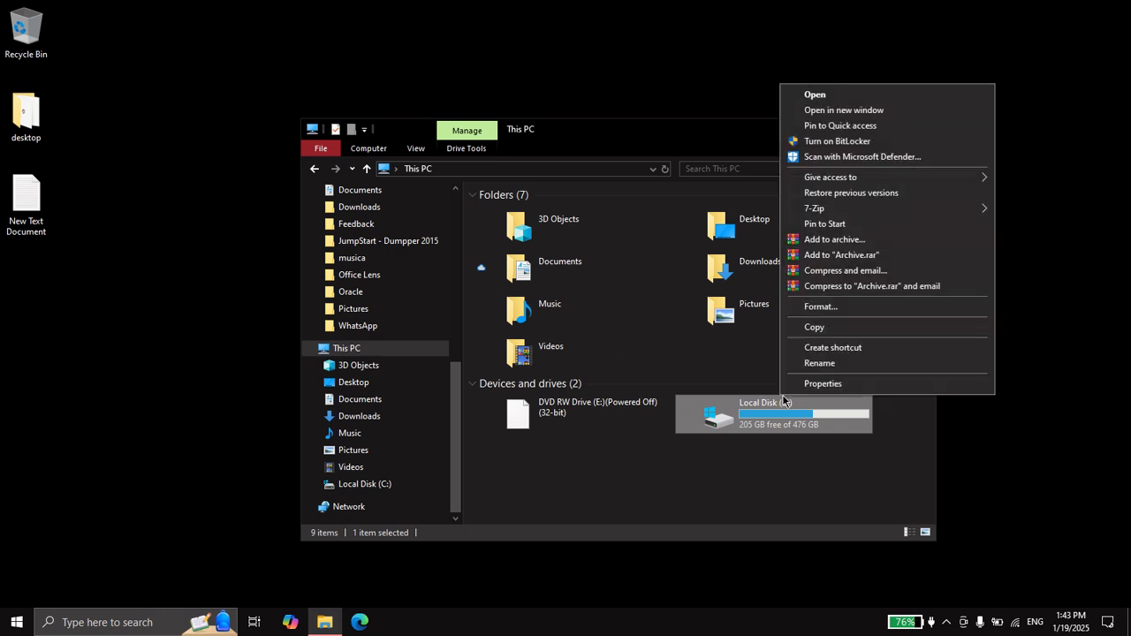
{"action": "left_click", "coordinate": [813, 385]}
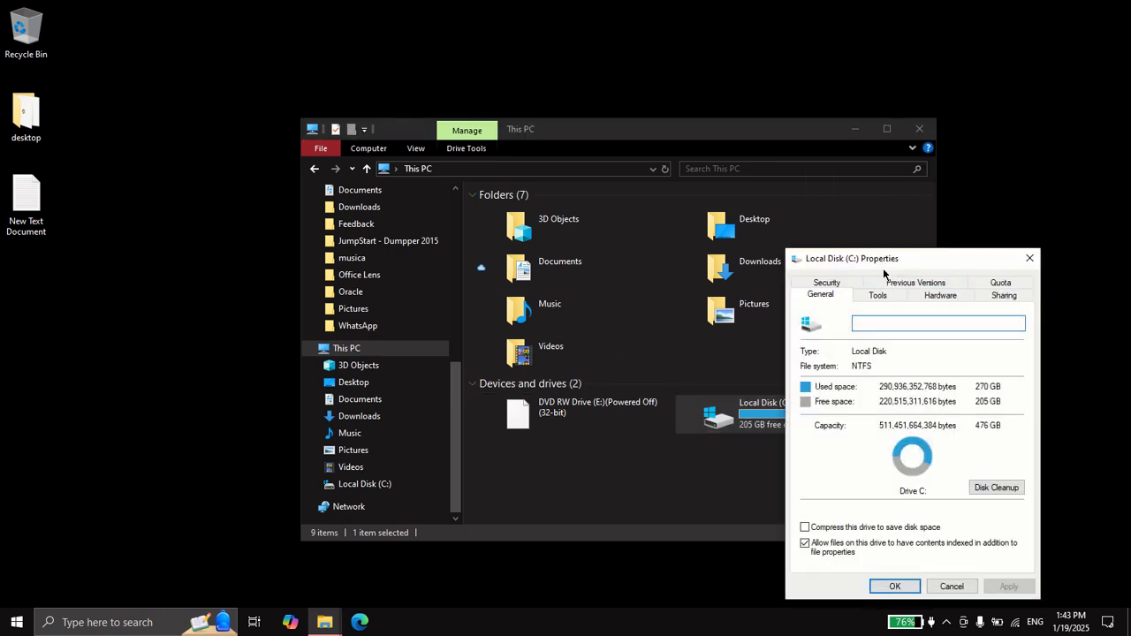
{"action": "left_click_drag", "start_coordinate": [889, 258], "coordinate": [524, 104]}
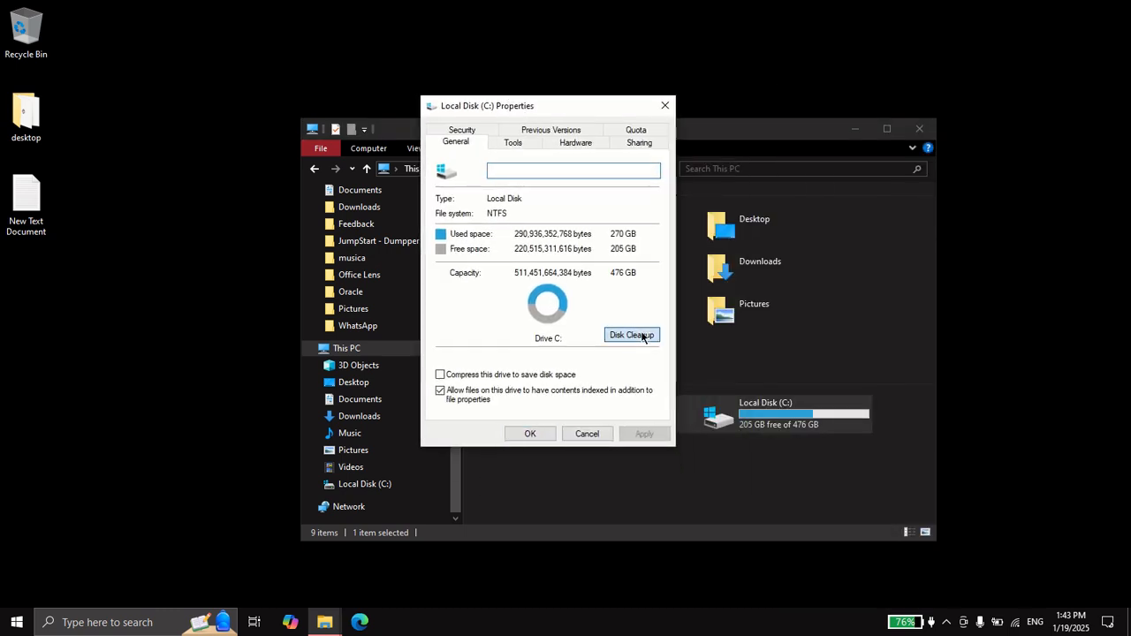
Run Disk Cleanup on drive C including system files and permanently delete the selected files
{"action": "left_click", "coordinate": [643, 334]}
{"action": "scroll", "coordinate": [181, 212], "scroll_direction": "down", "scroll_amount": 1}
{"action": "scroll", "coordinate": [178, 212], "scroll_direction": "up", "scroll_amount": 1}
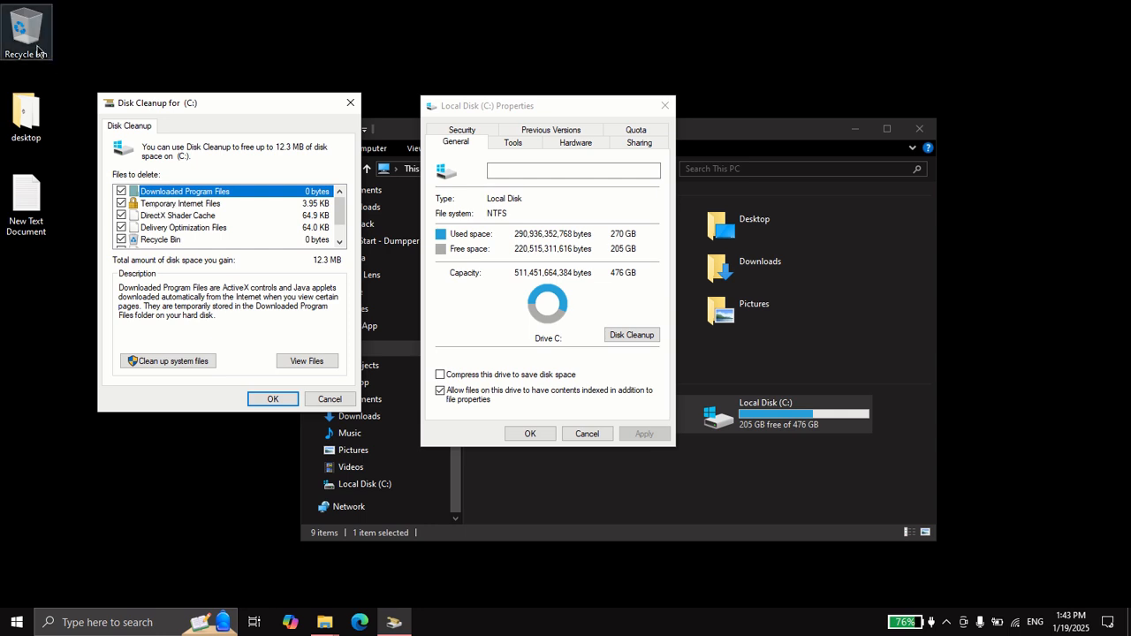
{"action": "scroll", "coordinate": [201, 225], "scroll_direction": "down", "scroll_amount": 1}
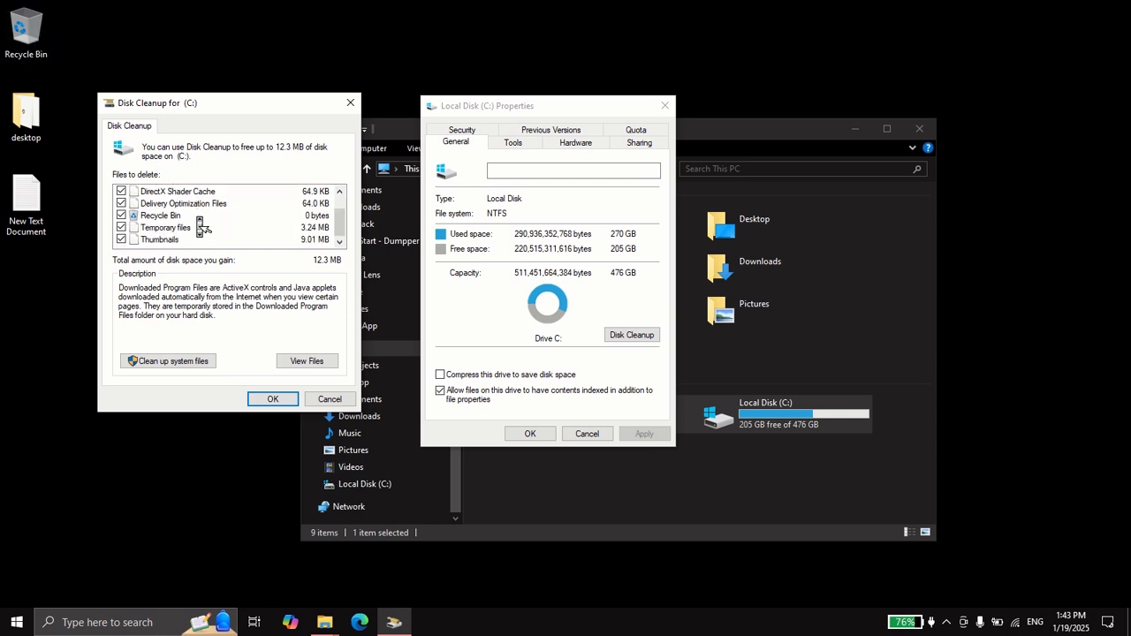
{"action": "left_click", "coordinate": [181, 361]}
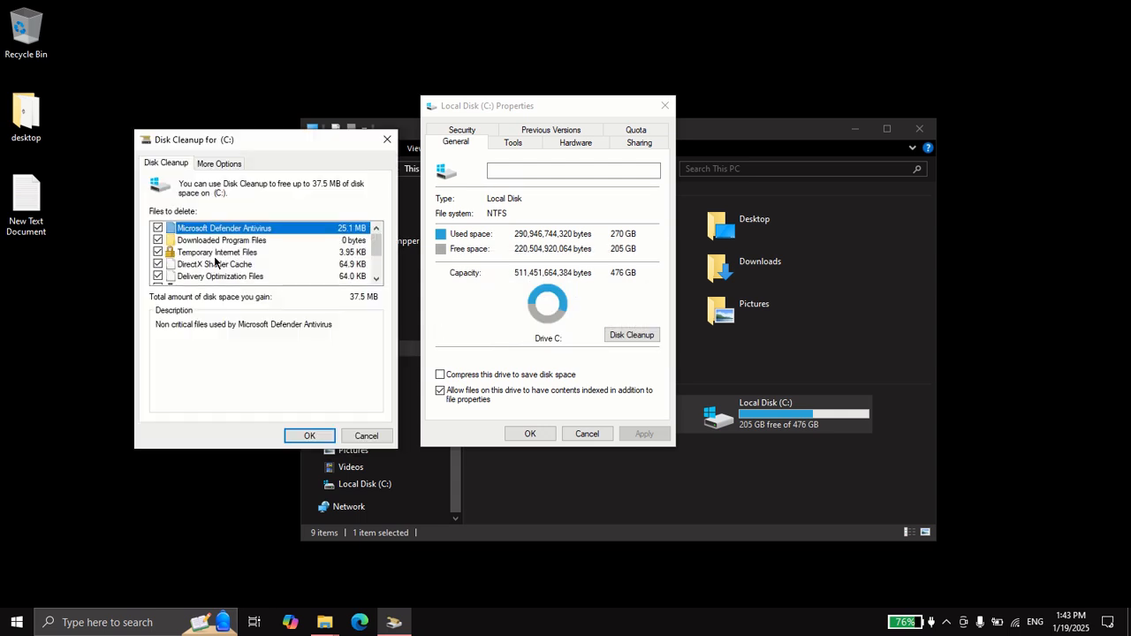
{"action": "scroll", "coordinate": [220, 267], "scroll_direction": "down", "scroll_amount": 2}
{"action": "scroll", "coordinate": [205, 272], "scroll_direction": "up", "scroll_amount": 2}
{"action": "left_click", "coordinate": [309, 435]}
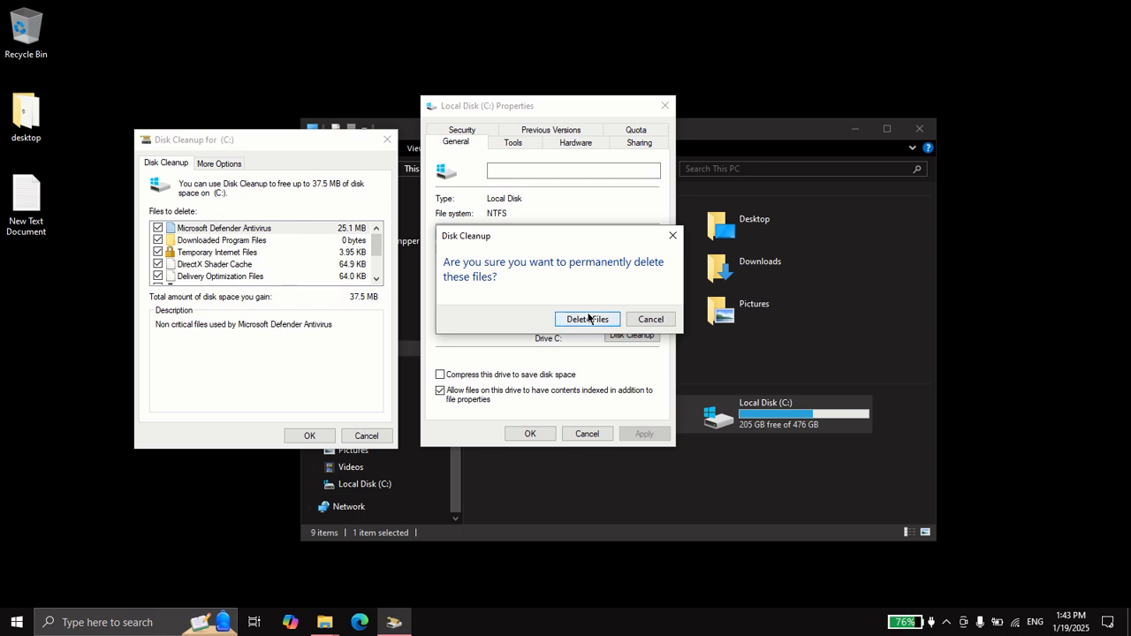
{"action": "left_click", "coordinate": [589, 318]}
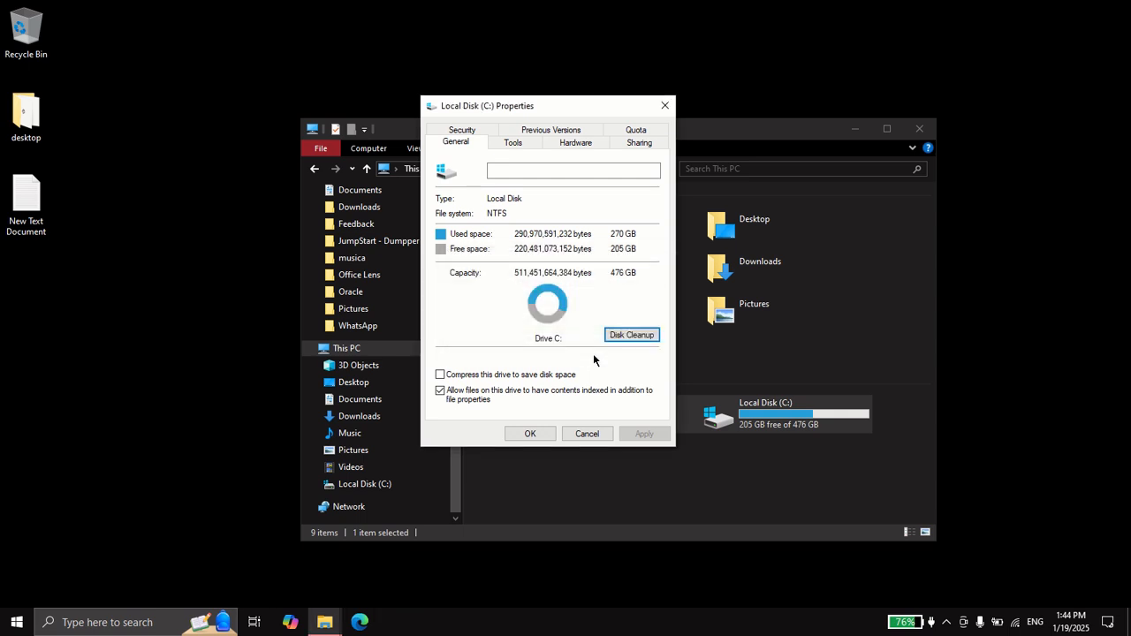
Open Optimize Drives from the drive's Tools tab, close it, then close the drive properties and File Explorer
{"action": "left_click", "coordinate": [527, 142]}
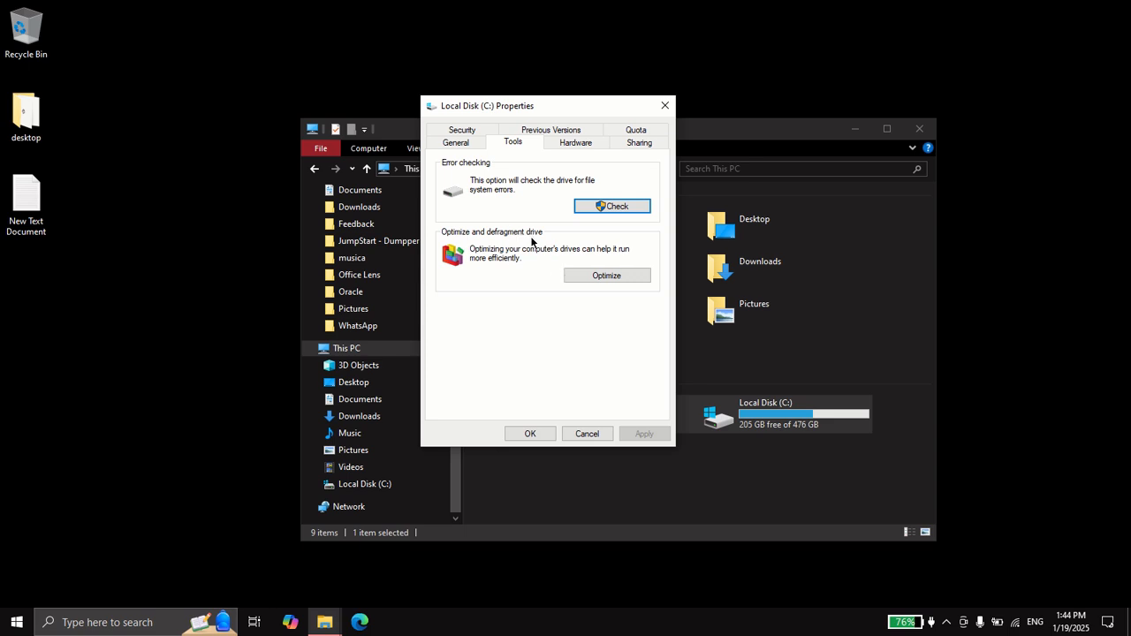
{"action": "left_click", "coordinate": [591, 275]}
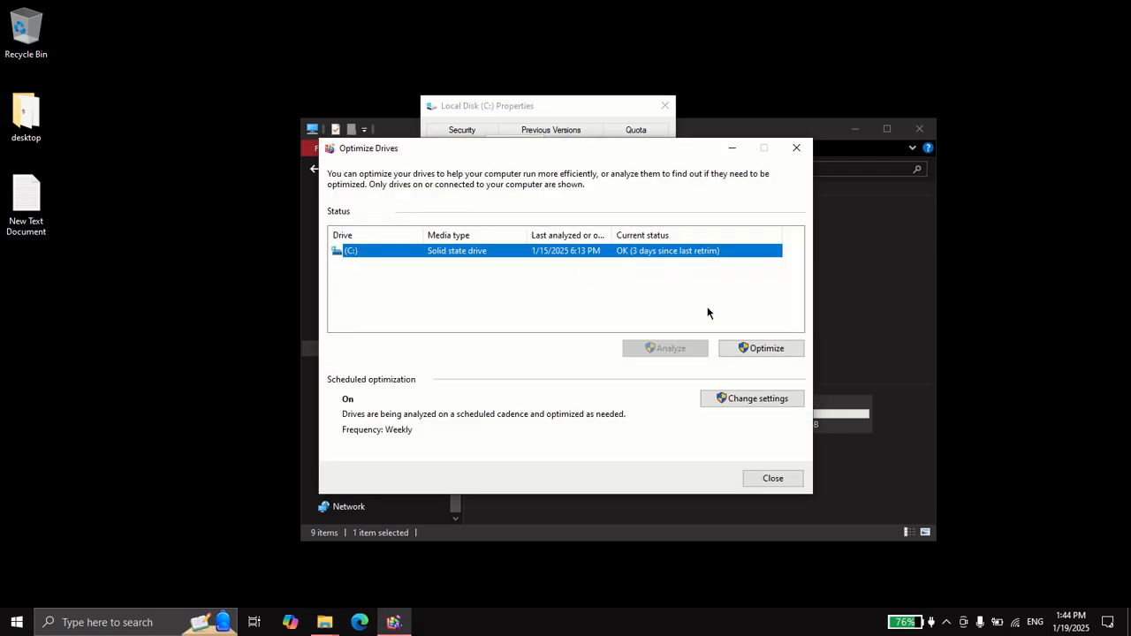
{"action": "left_click", "coordinate": [758, 478]}
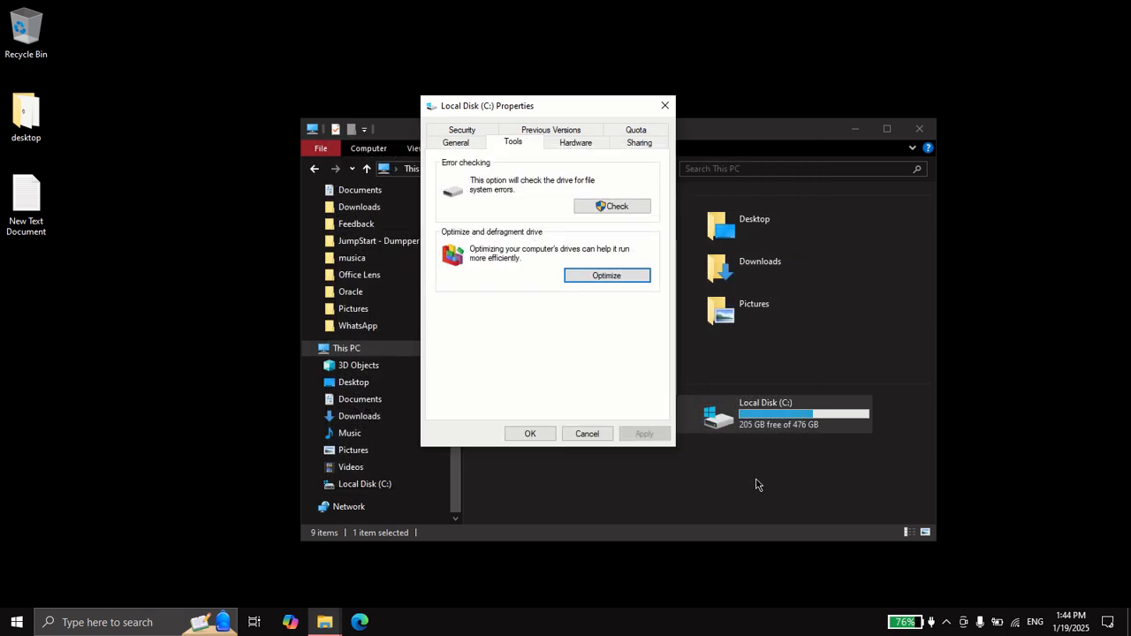
{"action": "left_click", "coordinate": [533, 432]}
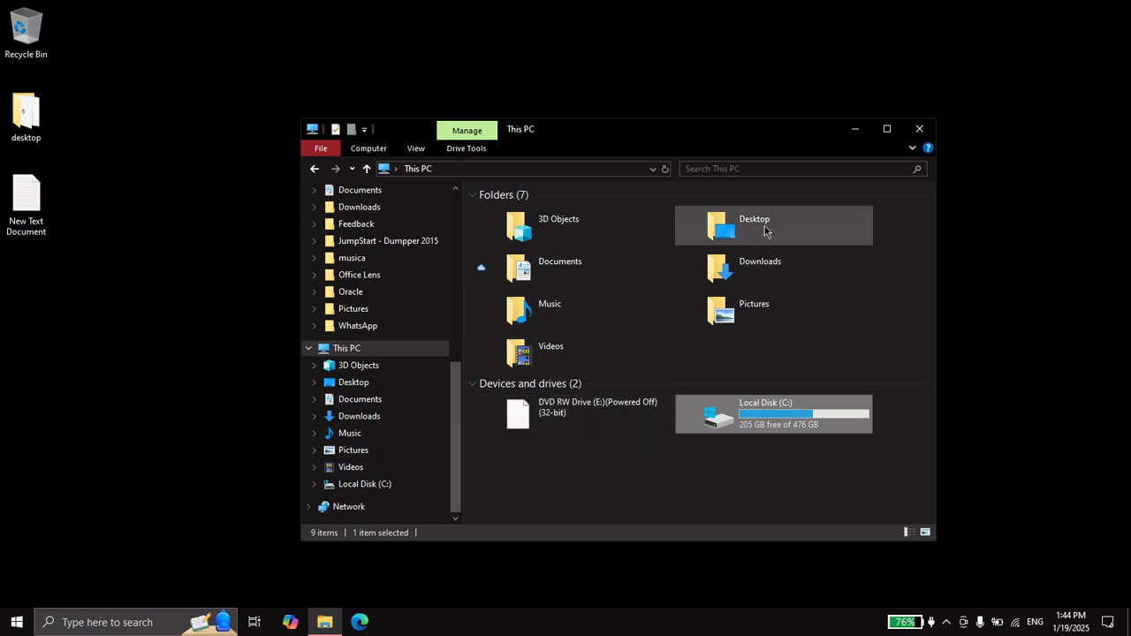
{"action": "left_click", "coordinate": [922, 130]}
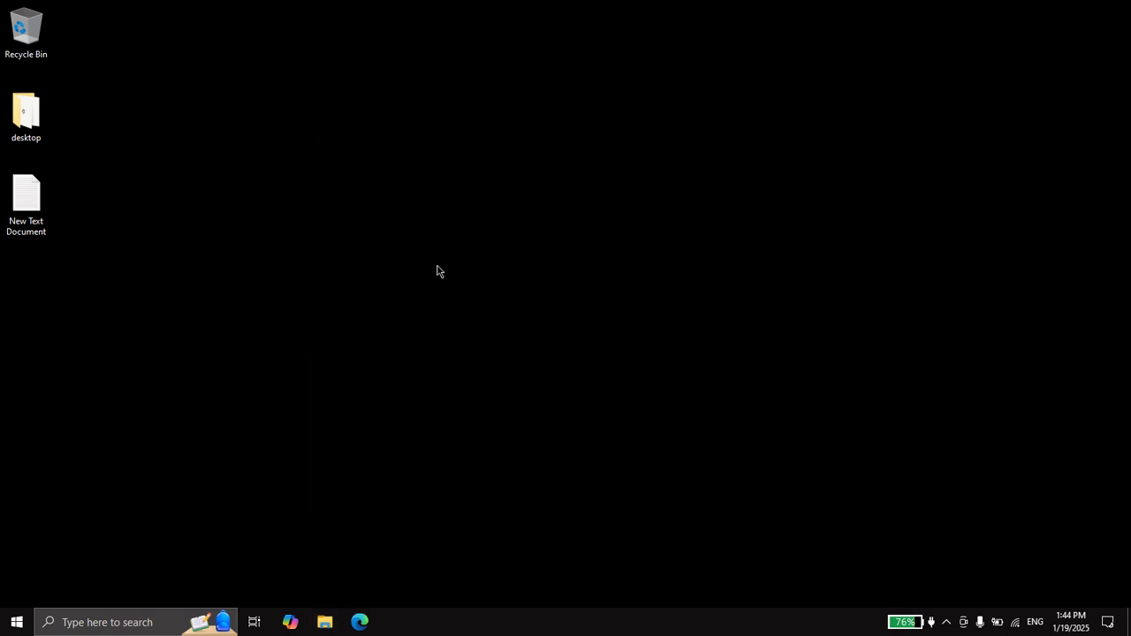